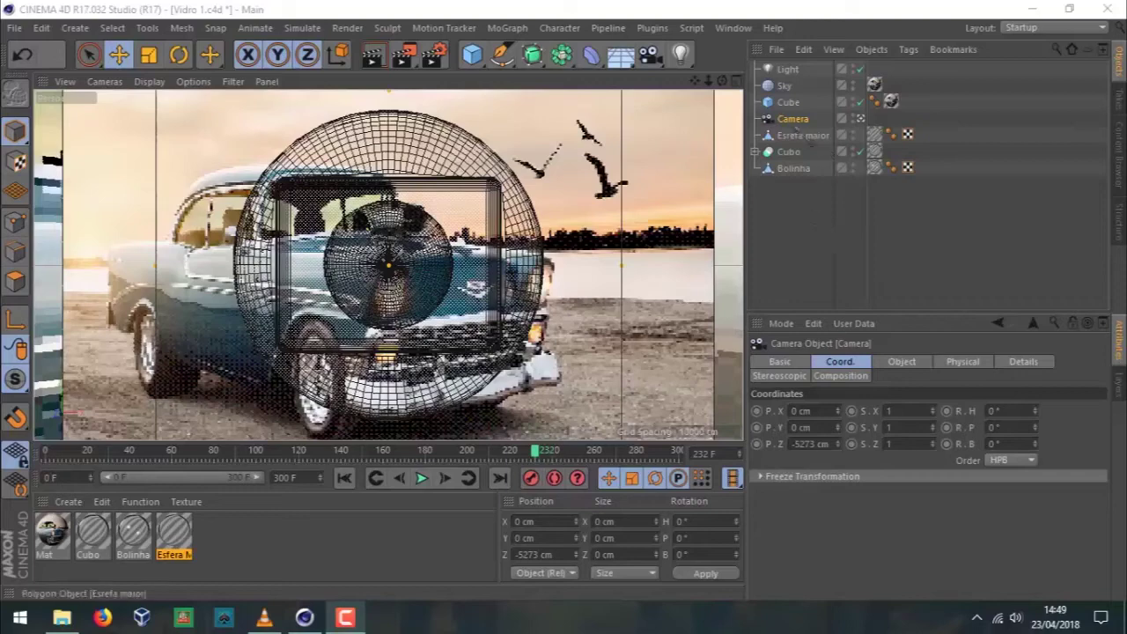
# Select the scene Camera and check its Z position of -5273 cm
pyautogui.click(808, 124)
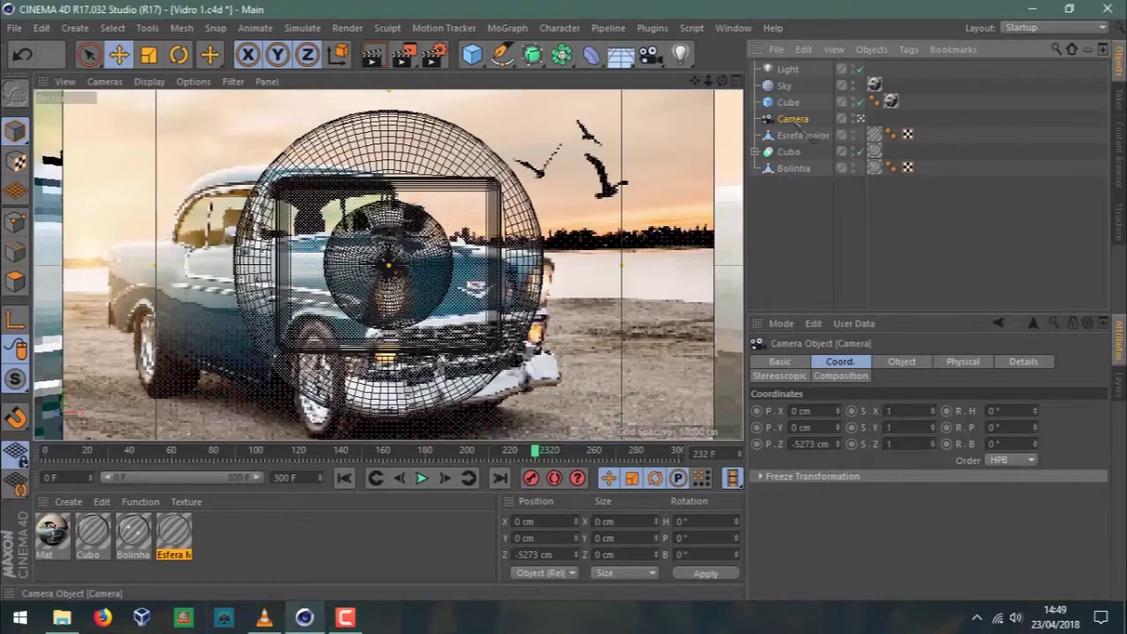
pyautogui.click(804, 441)
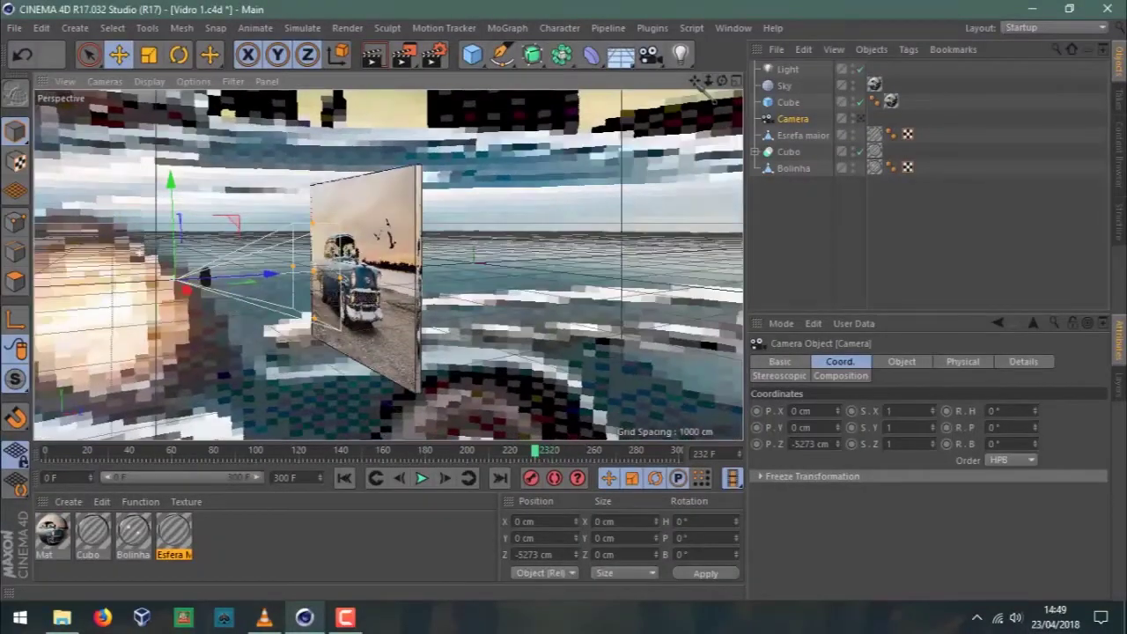
# Keep the photo Cube at Z -2546 cm after a trial nudge, and look through the scene Camera
pyautogui.click(466, 225)
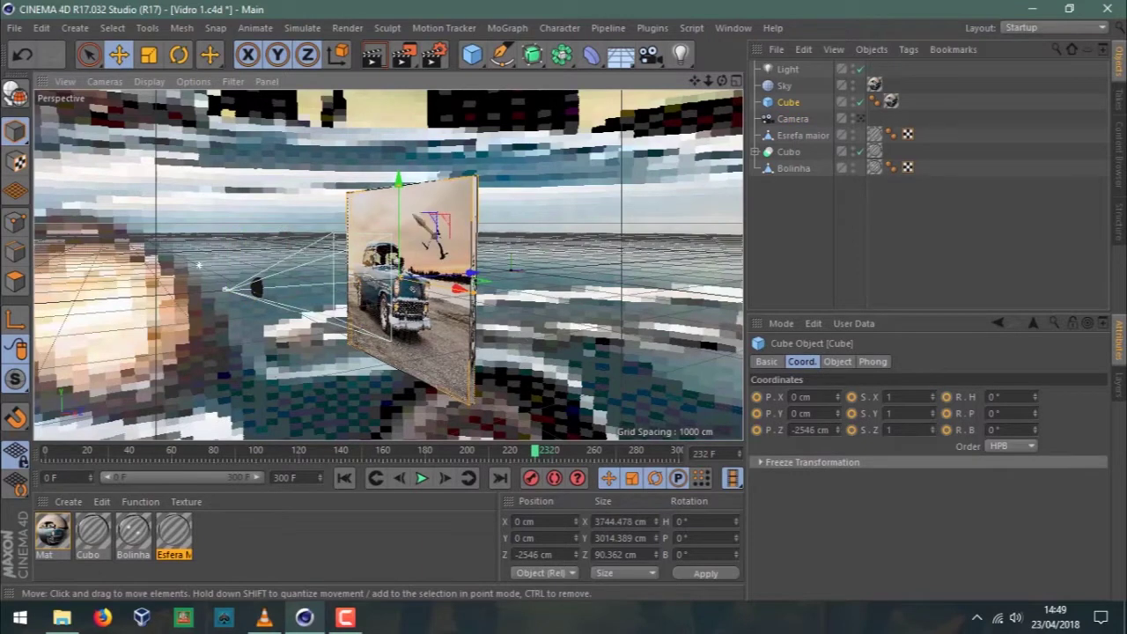
pyautogui.moveTo(469, 276); pyautogui.dragTo(483, 293)
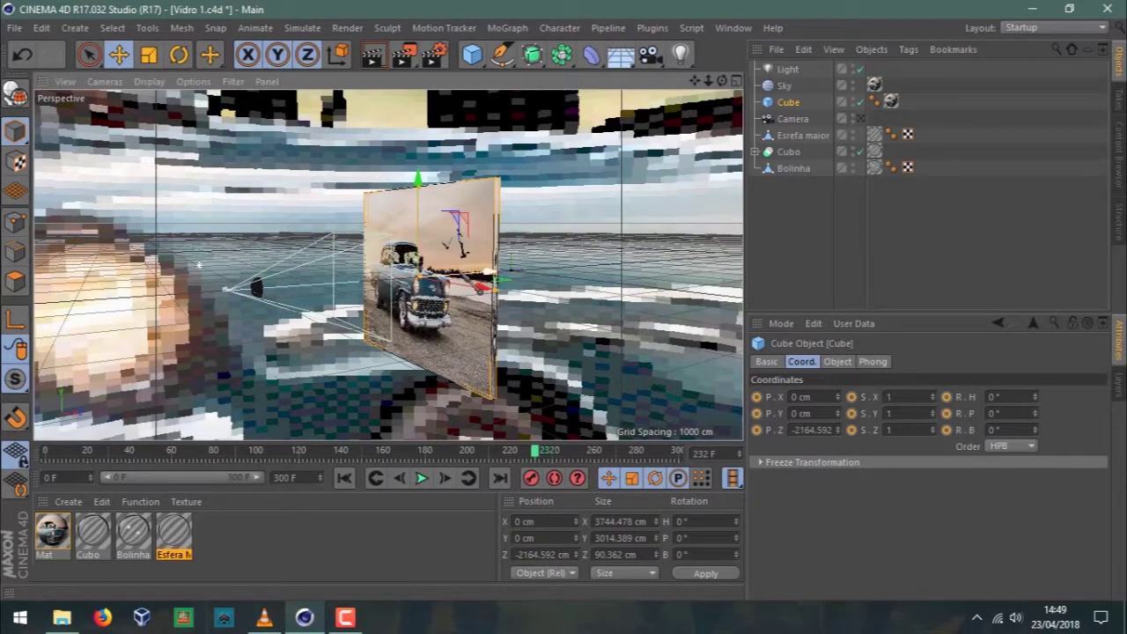
pyautogui.hotkey('ctrl', 'z')
pyautogui.doubleClick(819, 429)
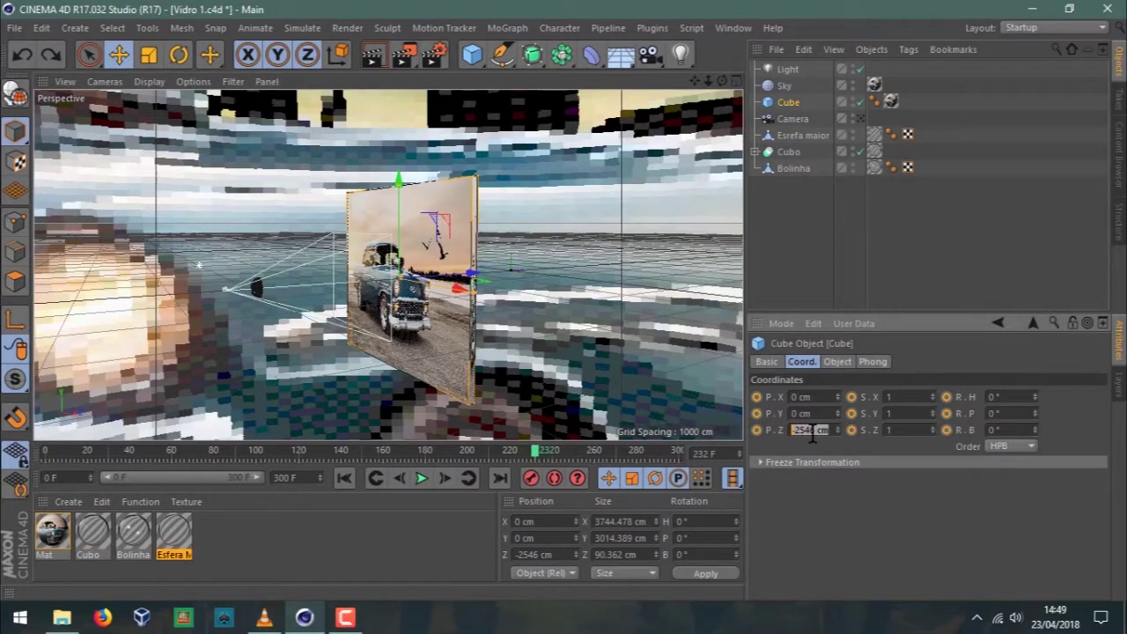
pyautogui.click(861, 118)
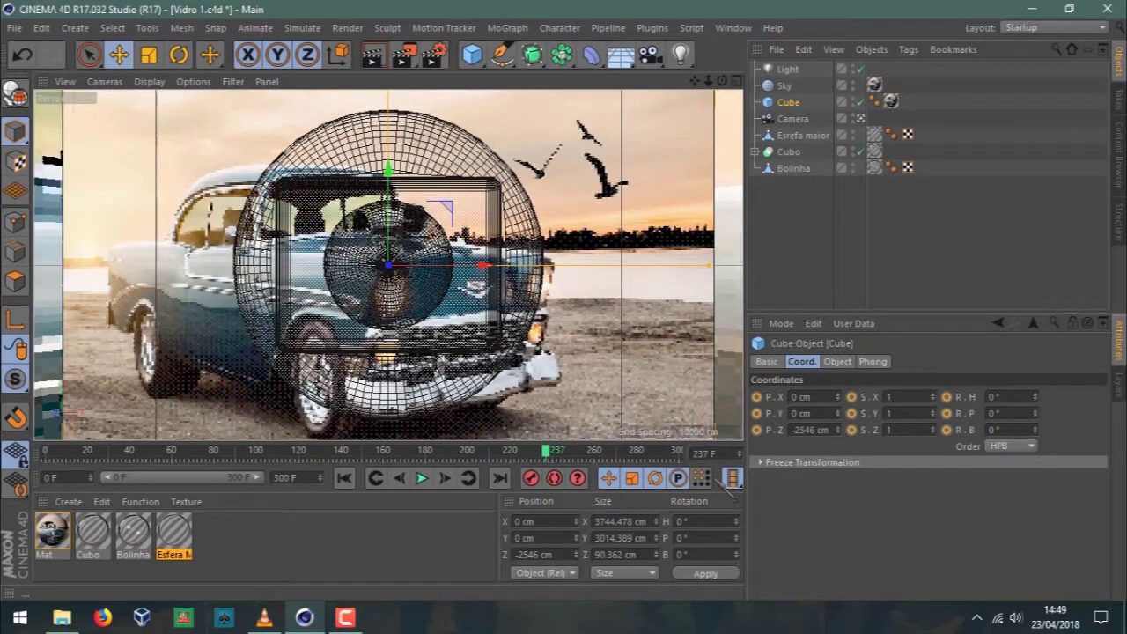
# At frame 237, key Bolinha at full scale with Z position -4912 cm
pyautogui.doubleClick(720, 450)
pyautogui.click(797, 168)
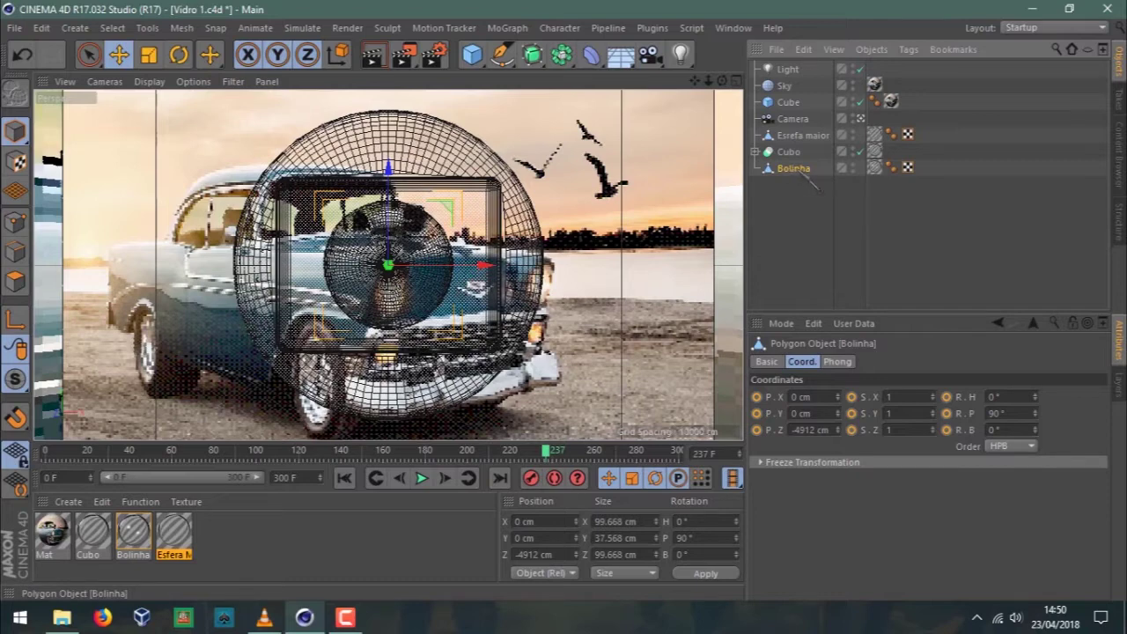
pyautogui.click(891, 413)
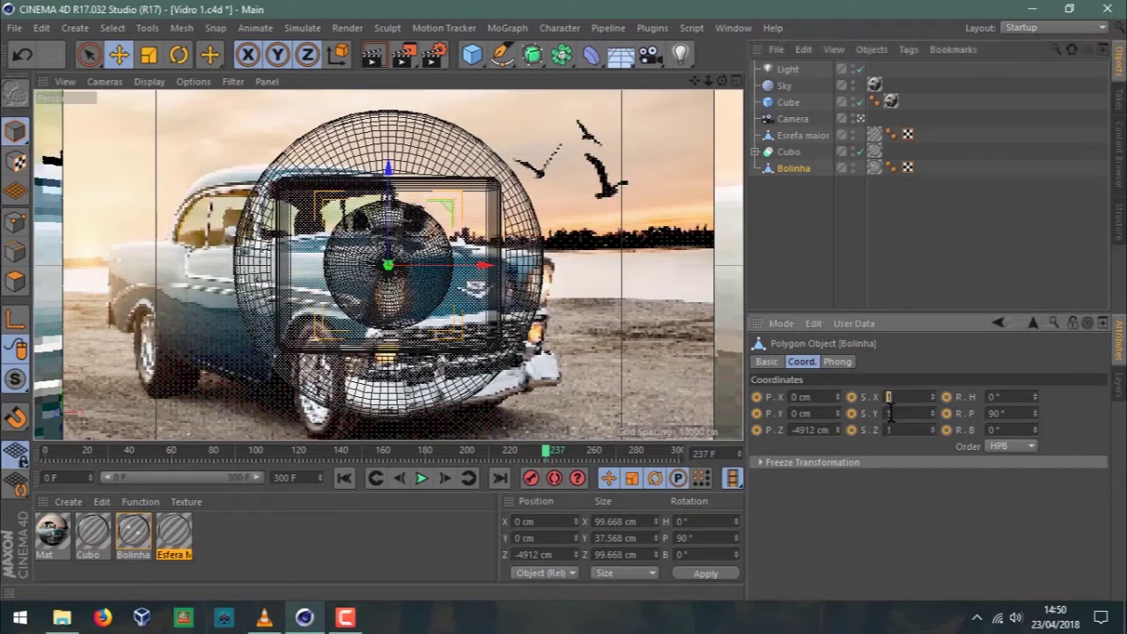
pyautogui.click(904, 430)
pyautogui.click(826, 429)
pyautogui.click(530, 477)
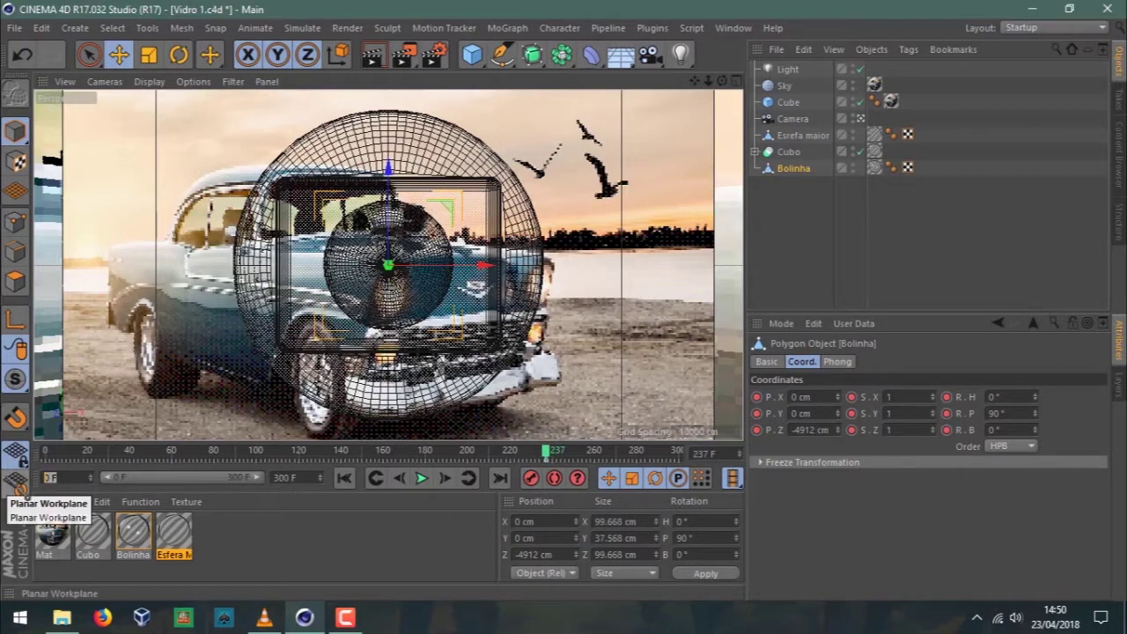
# Start the timeline at -30 F, show it from -30, and go to frame -20
pyautogui.write('-30')
pyautogui.press('Return')
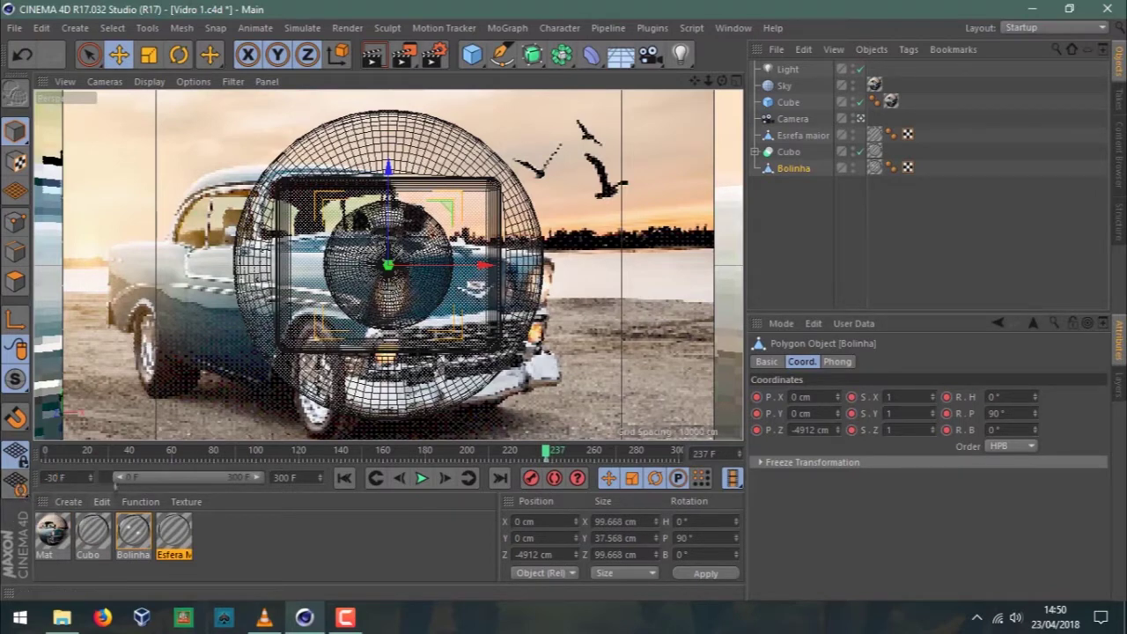
pyautogui.moveTo(117, 476); pyautogui.dragTo(92, 477)
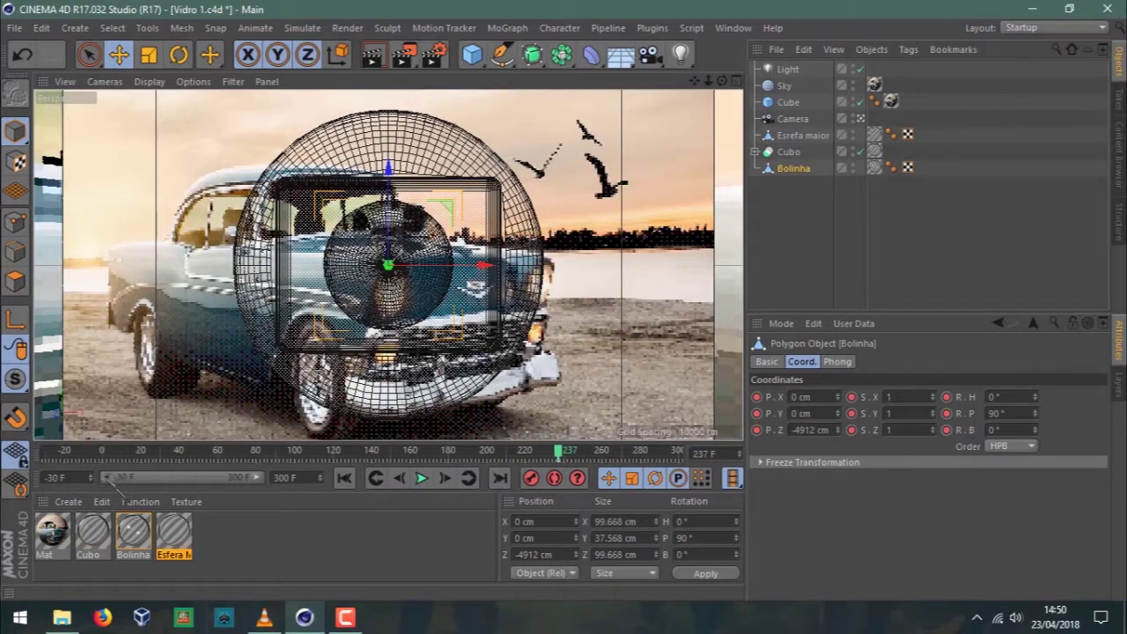
pyautogui.click(703, 453)
pyautogui.press('BackSpace')
pyautogui.write('-20')
pyautogui.press('Return')
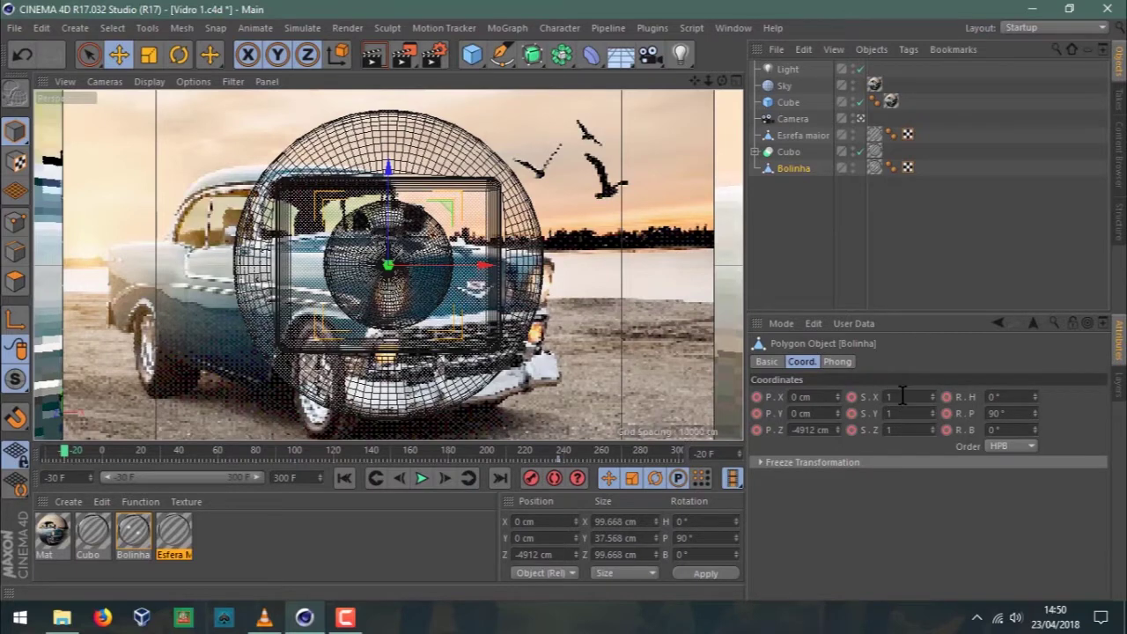
# Scale Bolinha to X 5, Y 0.001 and Z 5 at frame -20
pyautogui.click(901, 397)
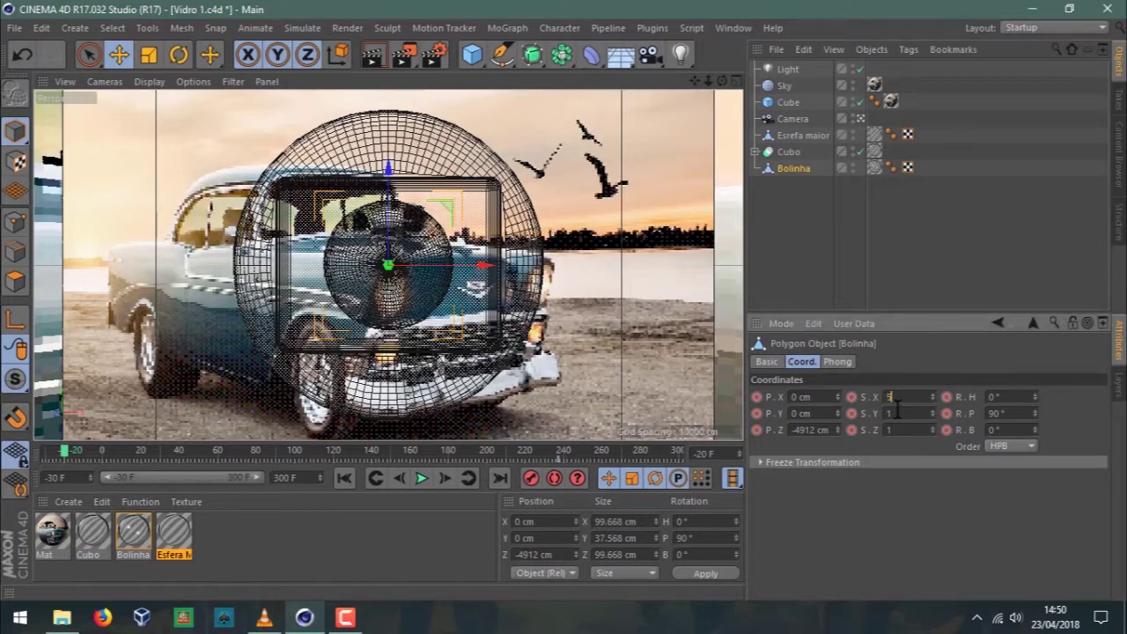
pyautogui.write('5')
pyautogui.press('Return')
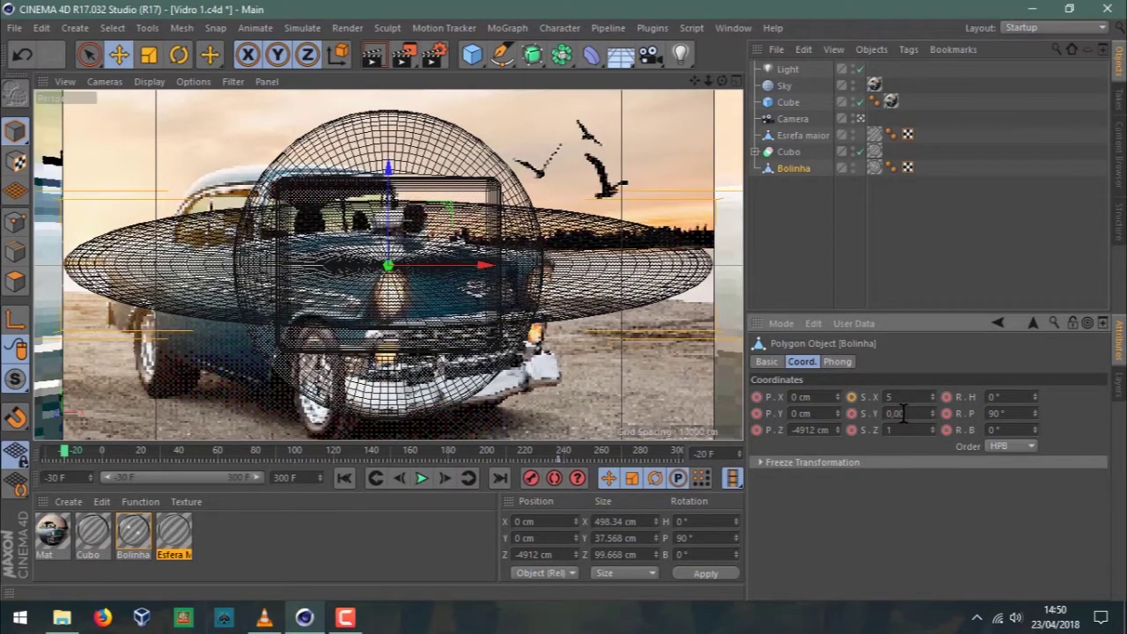
pyautogui.write('1')
pyautogui.press('Return')
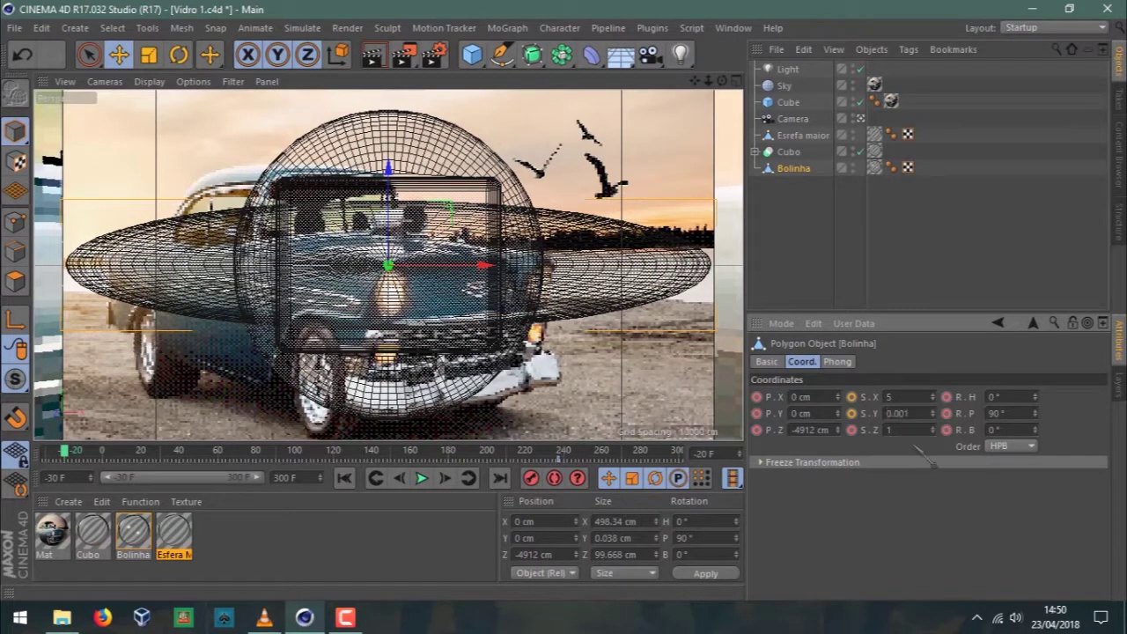
pyautogui.click(908, 430)
pyautogui.write('5')
pyautogui.press('Return')
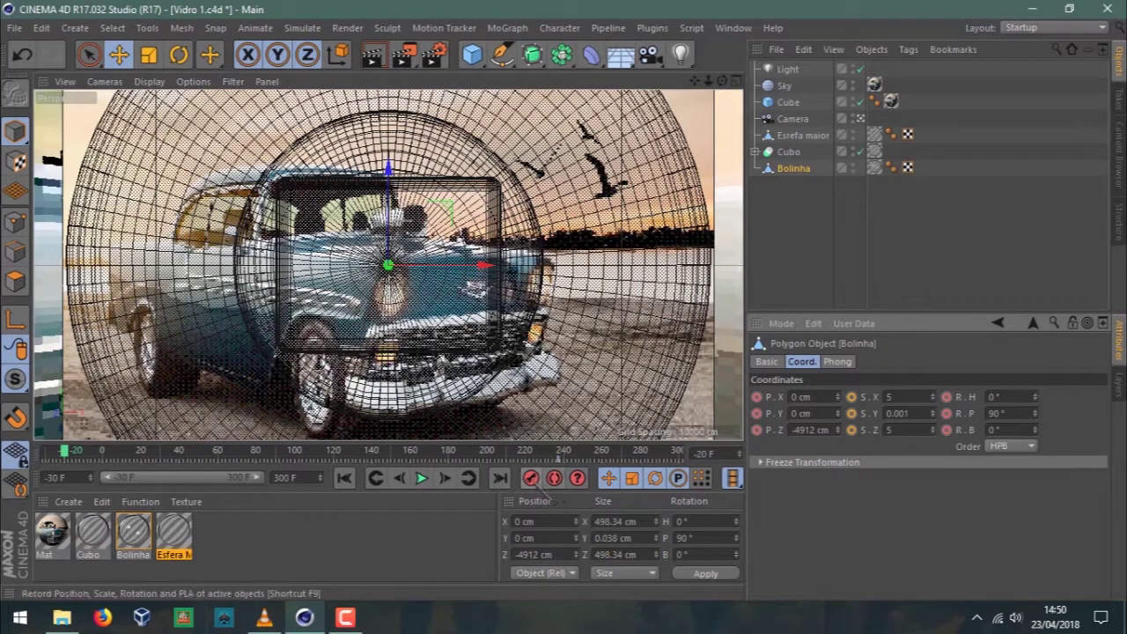
# Key flattened Bolinha at frame -20, check its growth at frames 104 and 170, then select Cubo
pyautogui.click(532, 478)
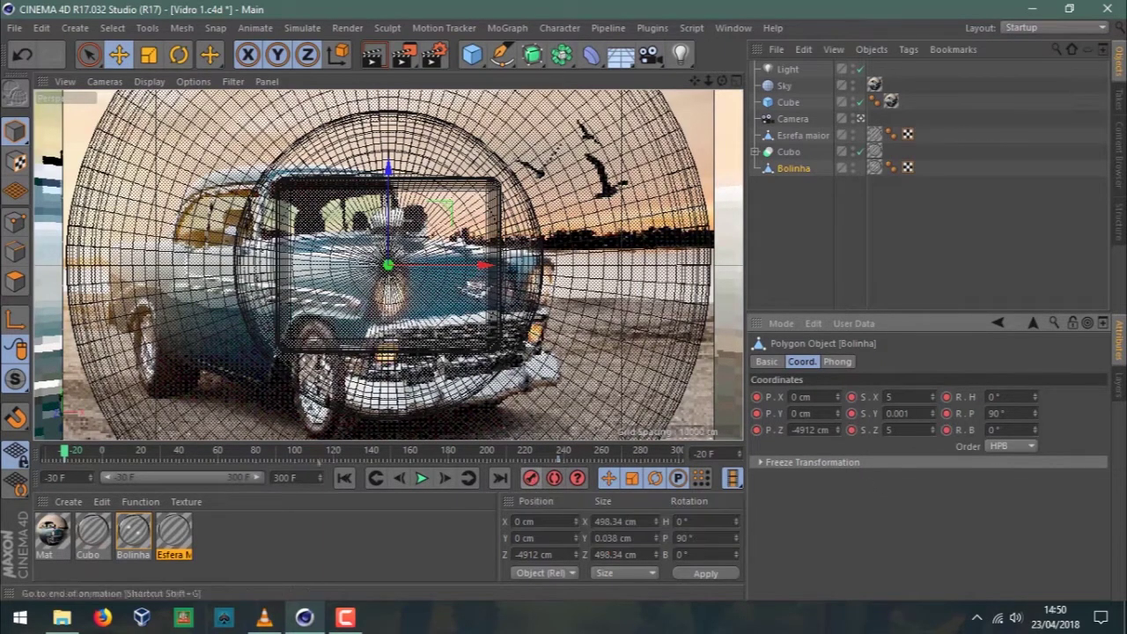
pyautogui.moveTo(64, 451)
pyautogui.mouseDown()
pyautogui.moveTo(454, 452)
pyautogui.moveTo(139, 452)
pyautogui.mouseUp()
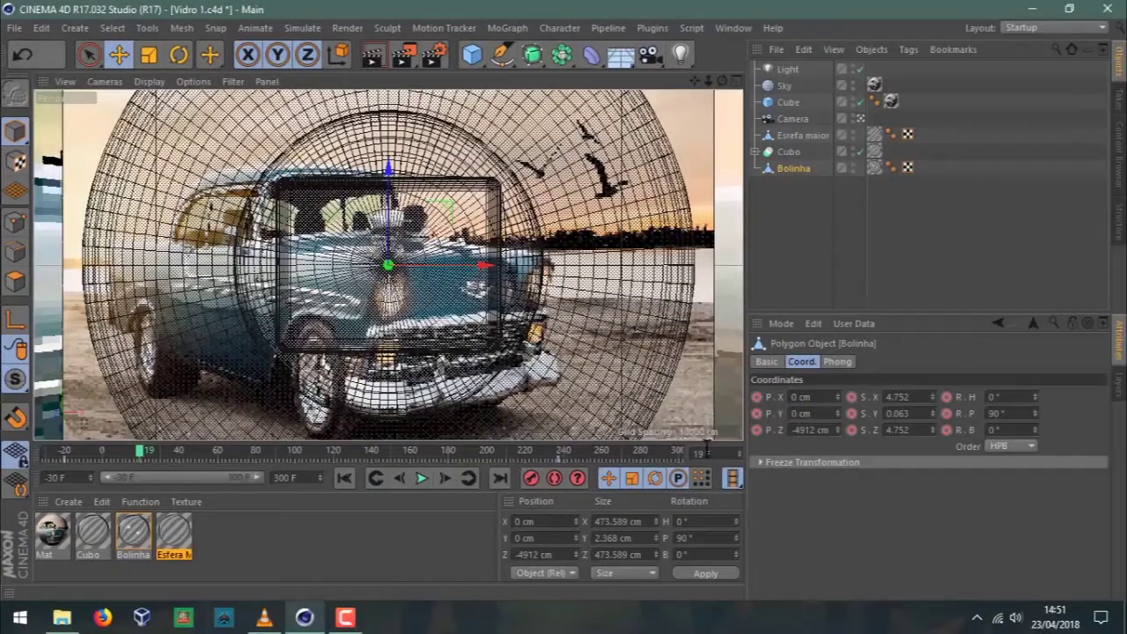
pyautogui.write('104')
pyautogui.press('Return')
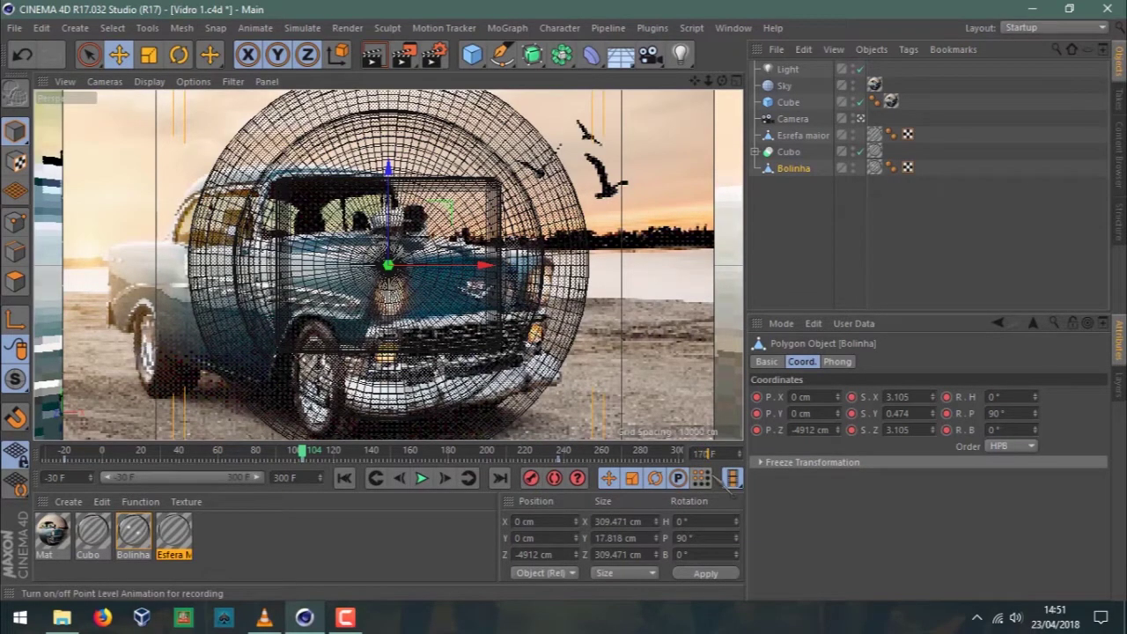
pyautogui.write('0')
pyautogui.press('Return')
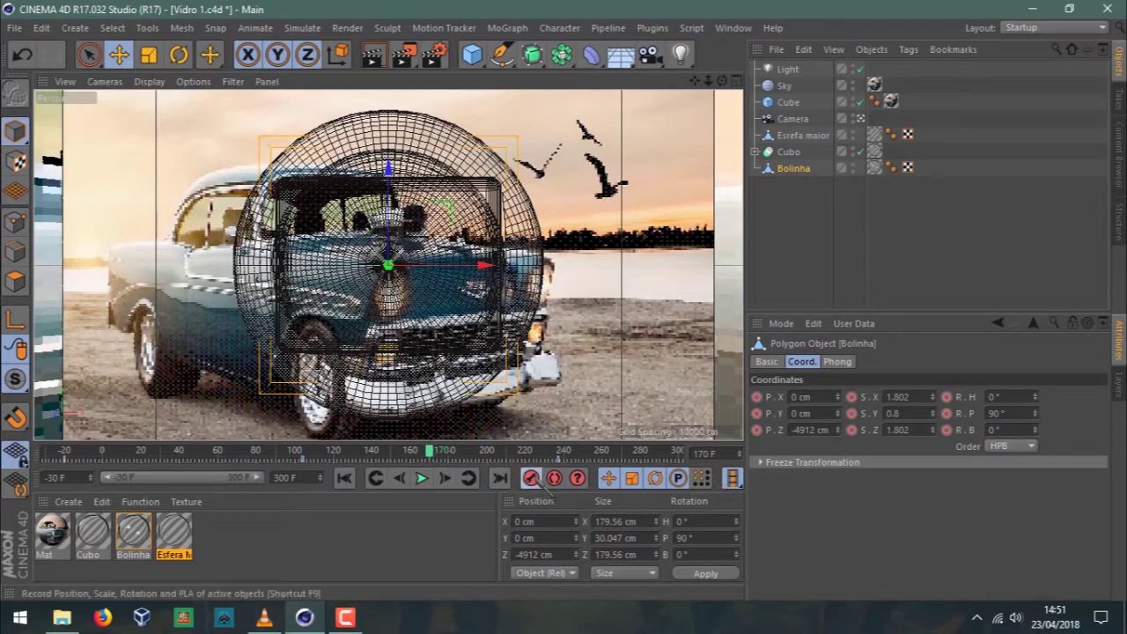
pyautogui.moveTo(432, 452)
pyautogui.mouseDown()
pyautogui.moveTo(282, 453)
pyautogui.moveTo(574, 451)
pyautogui.mouseUp()
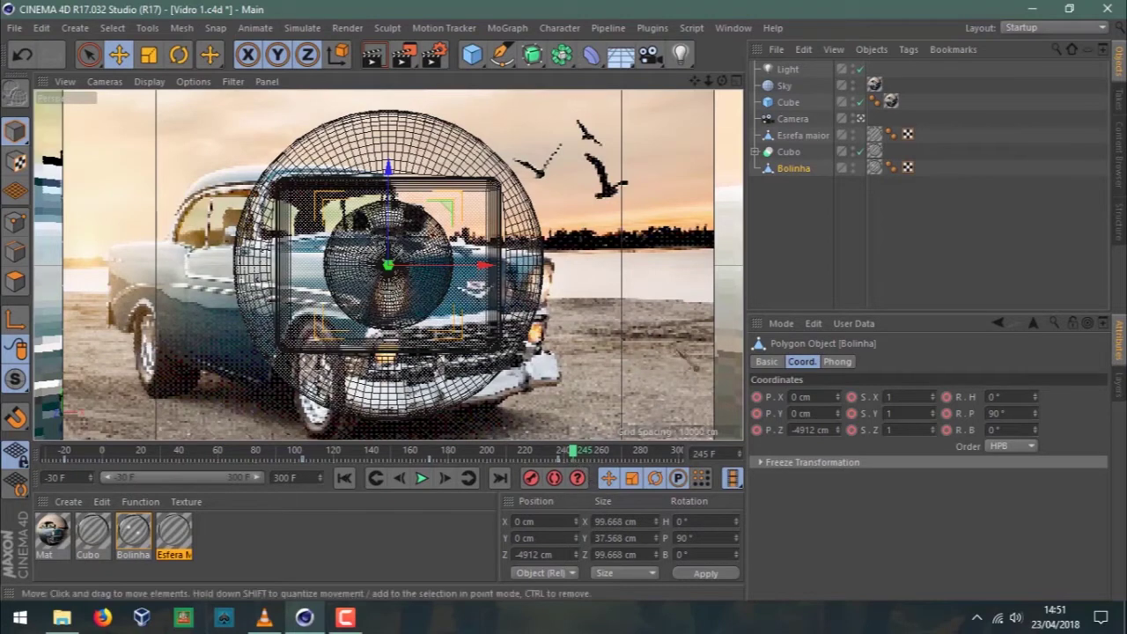
pyautogui.click(790, 153)
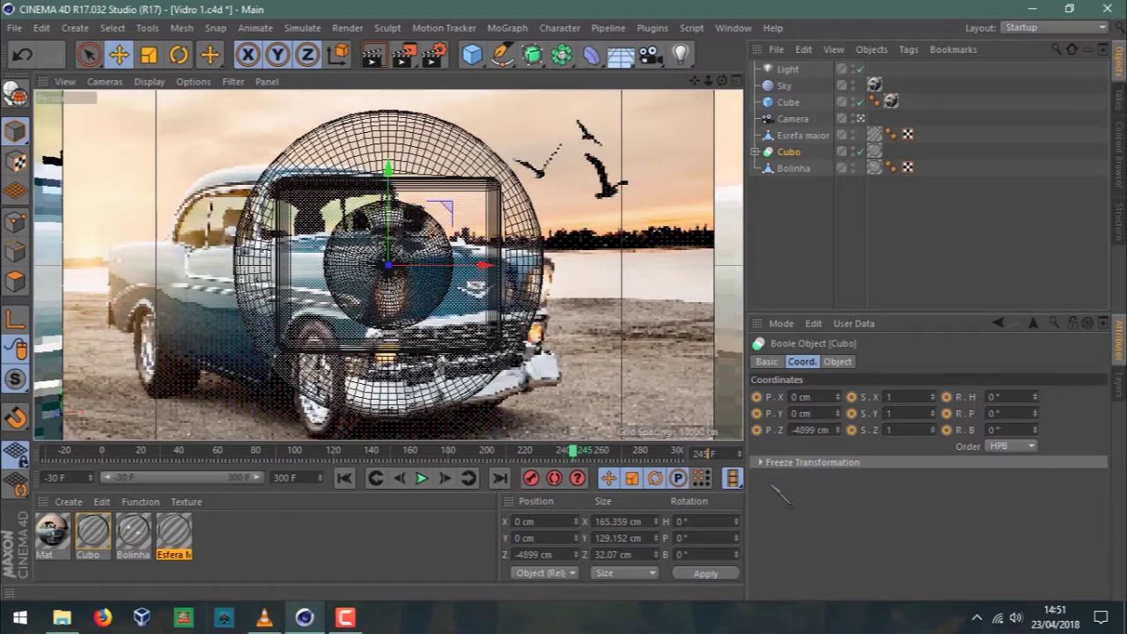
pyautogui.write('1')
# Key the Cubo Boole object at frame 241, then scrub back to frame -29
pyautogui.press('Return')
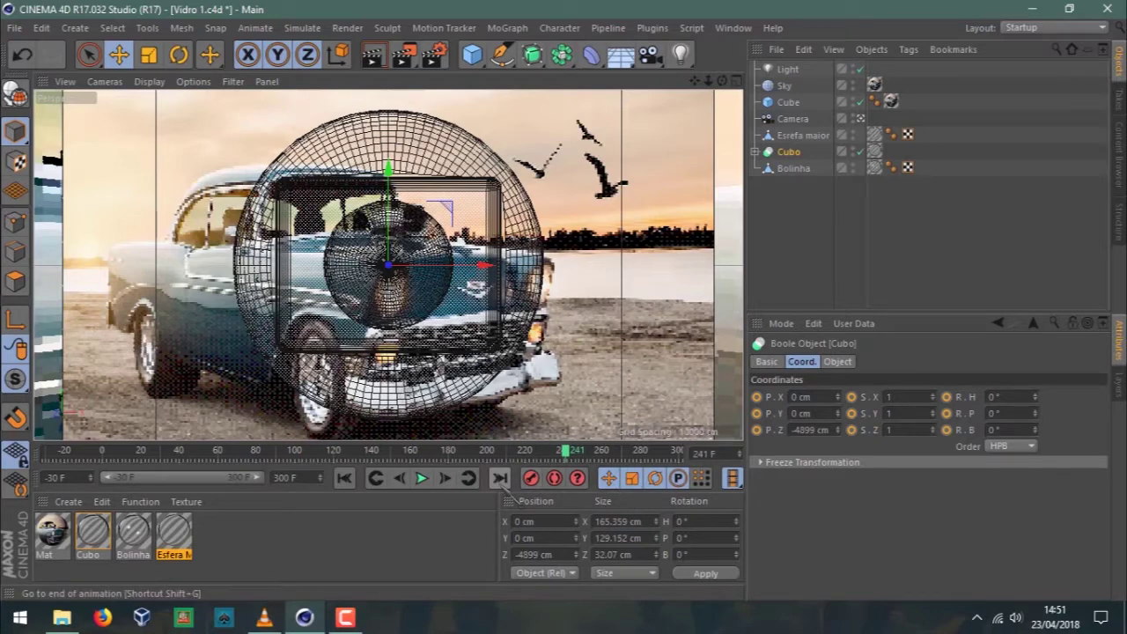
pyautogui.click(531, 478)
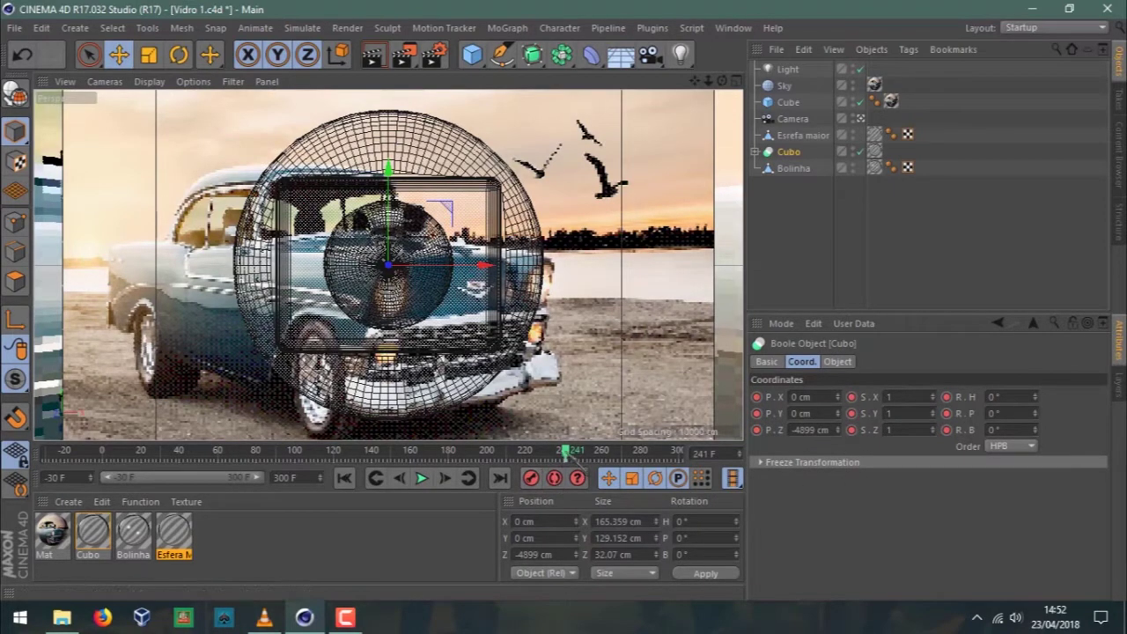
pyautogui.moveTo(568, 453)
pyautogui.mouseDown()
pyautogui.moveTo(261, 452)
pyautogui.moveTo(49, 474)
pyautogui.mouseUp()
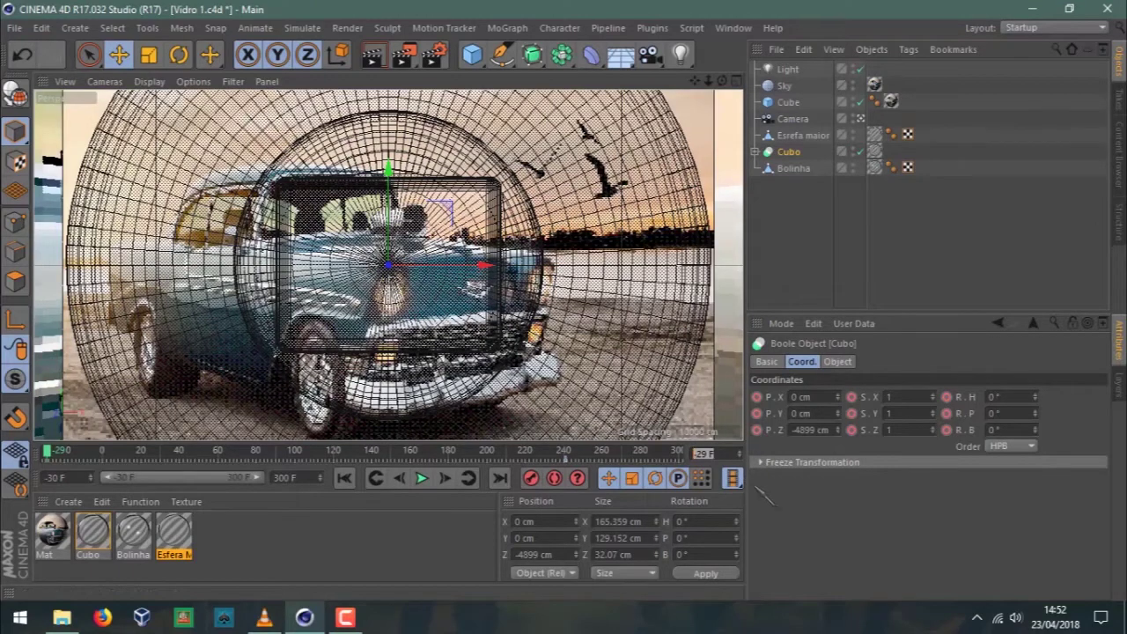
# Give Cubo scale 30 × 30 and Z position 999 cm, and key it at the first frame
pyautogui.click(908, 396)
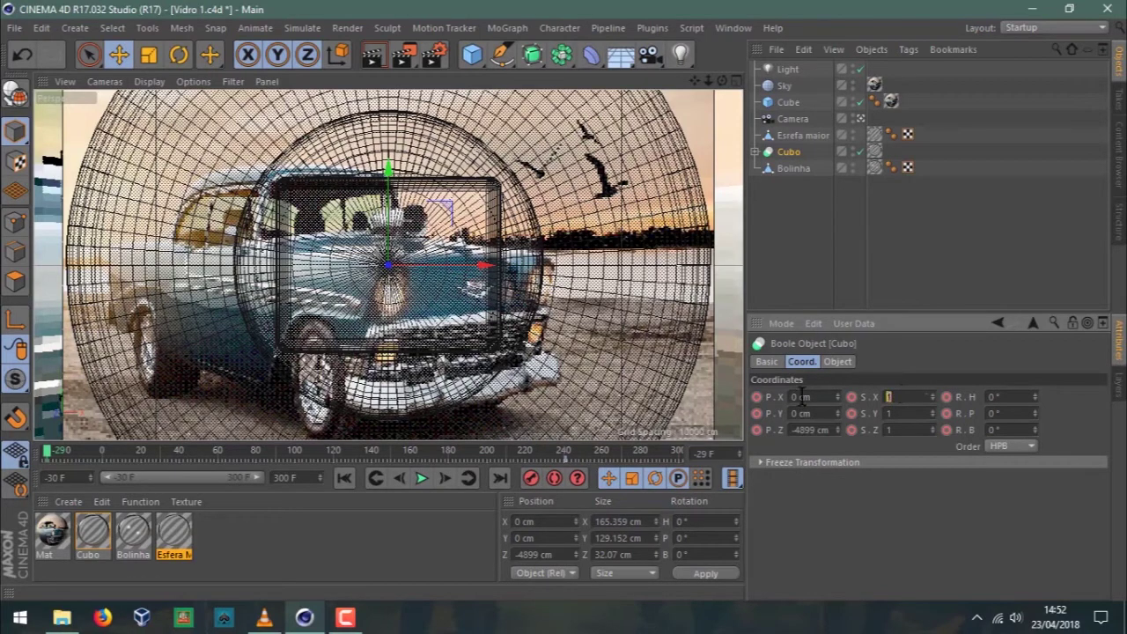
pyautogui.write('30')
pyautogui.press('Return')
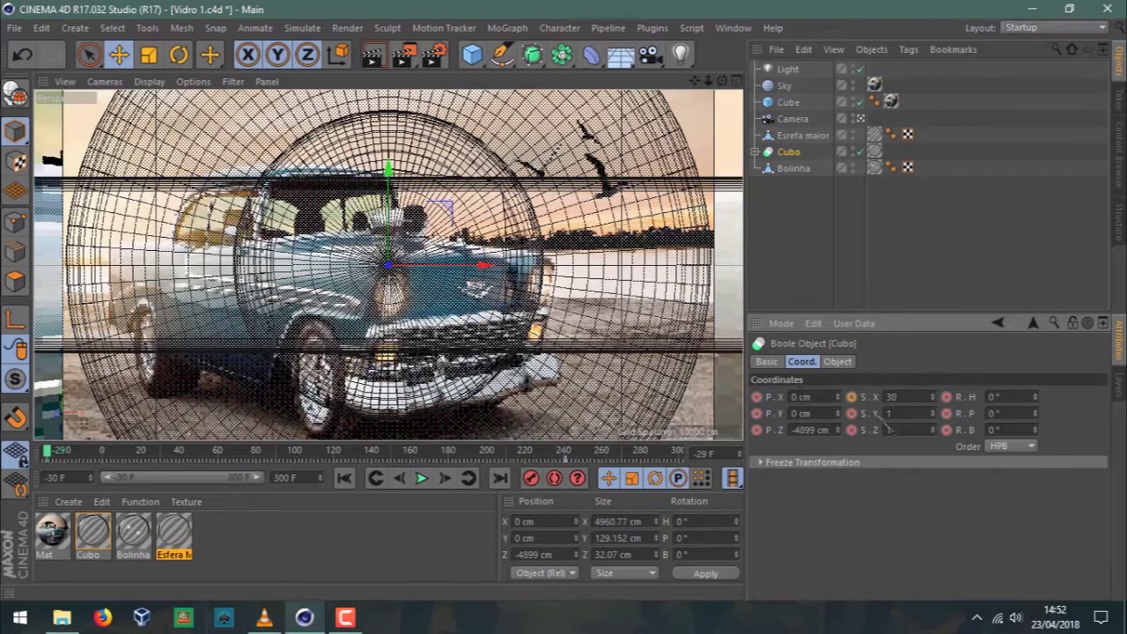
pyautogui.click(904, 414)
pyautogui.write('30')
pyautogui.press('Tab')
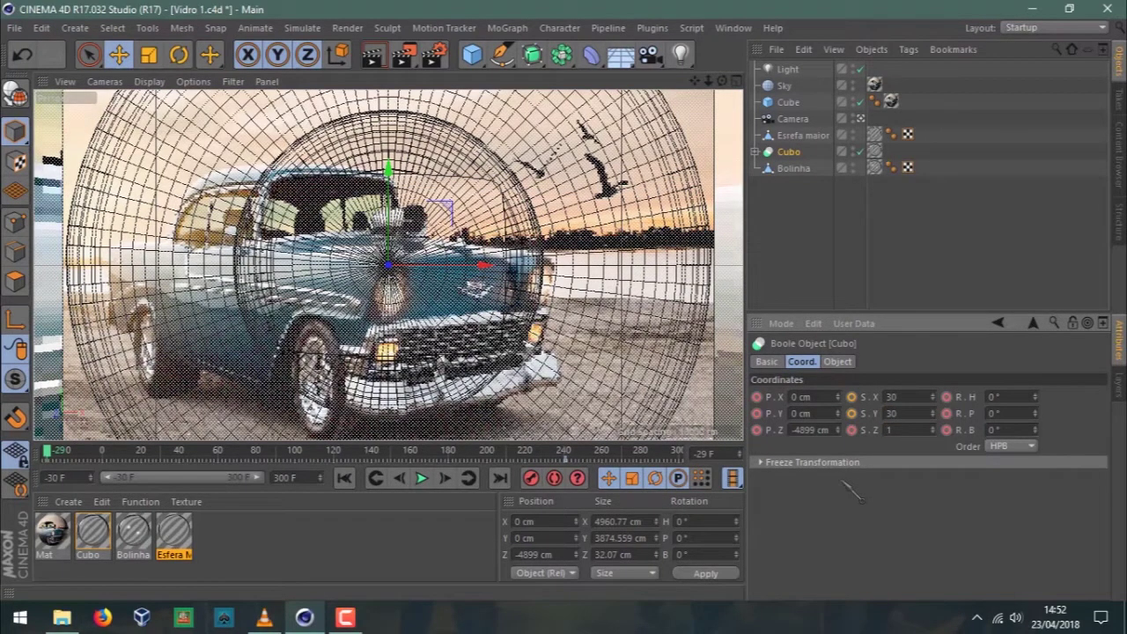
pyautogui.click(810, 429)
pyautogui.write('999')
pyautogui.press('Return')
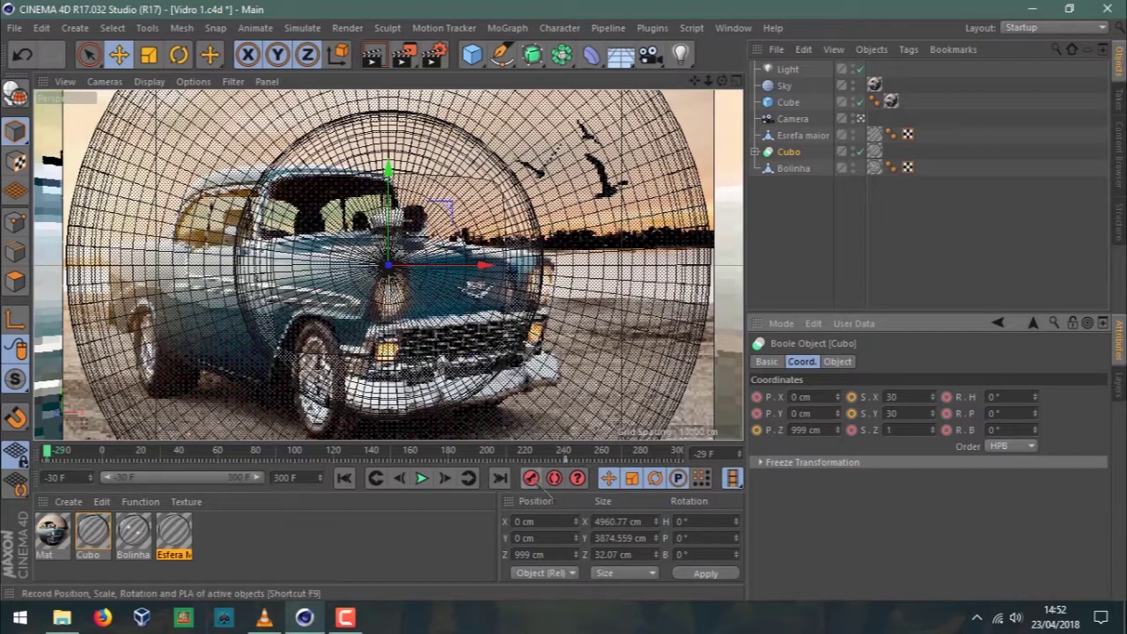
pyautogui.click(533, 482)
pyautogui.moveTo(49, 451); pyautogui.dragTo(589, 451)
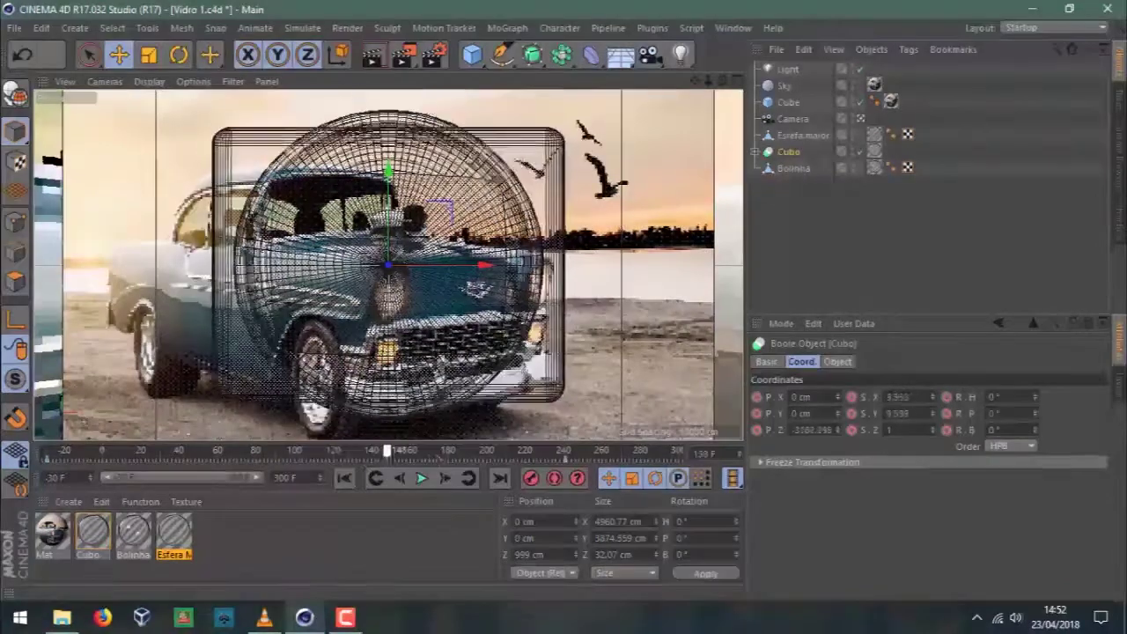
pyautogui.moveTo(561, 451)
pyautogui.mouseDown()
pyautogui.moveTo(594, 450)
pyautogui.moveTo(229, 451)
pyautogui.moveTo(436, 454)
pyautogui.moveTo(371, 453)
pyautogui.mouseUp()
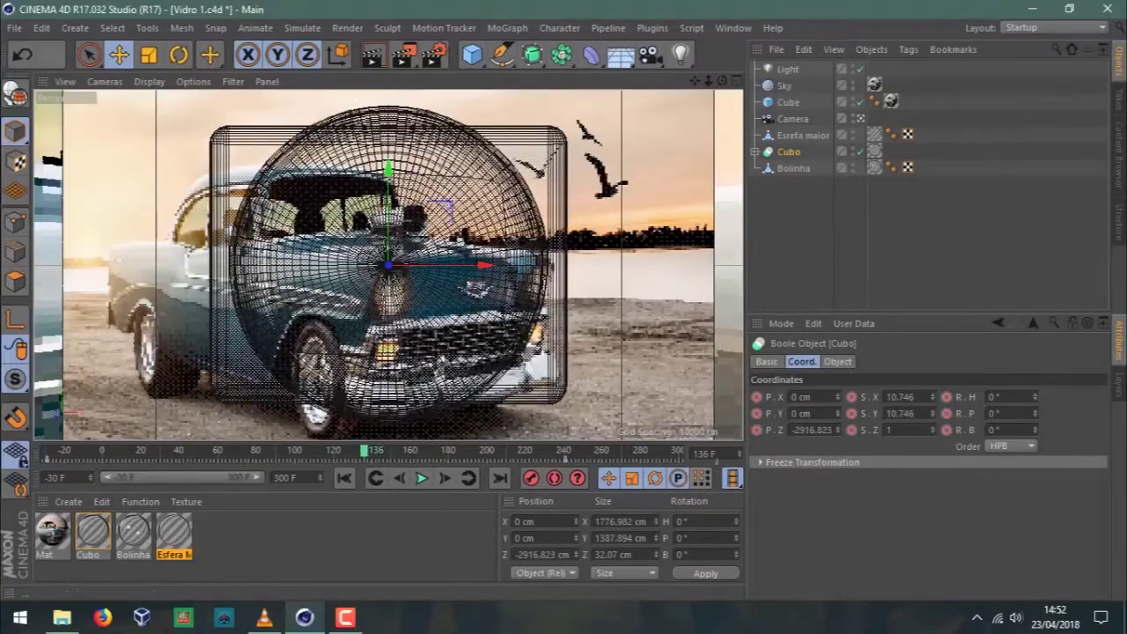
pyautogui.click(692, 451)
pyautogui.press('Return')
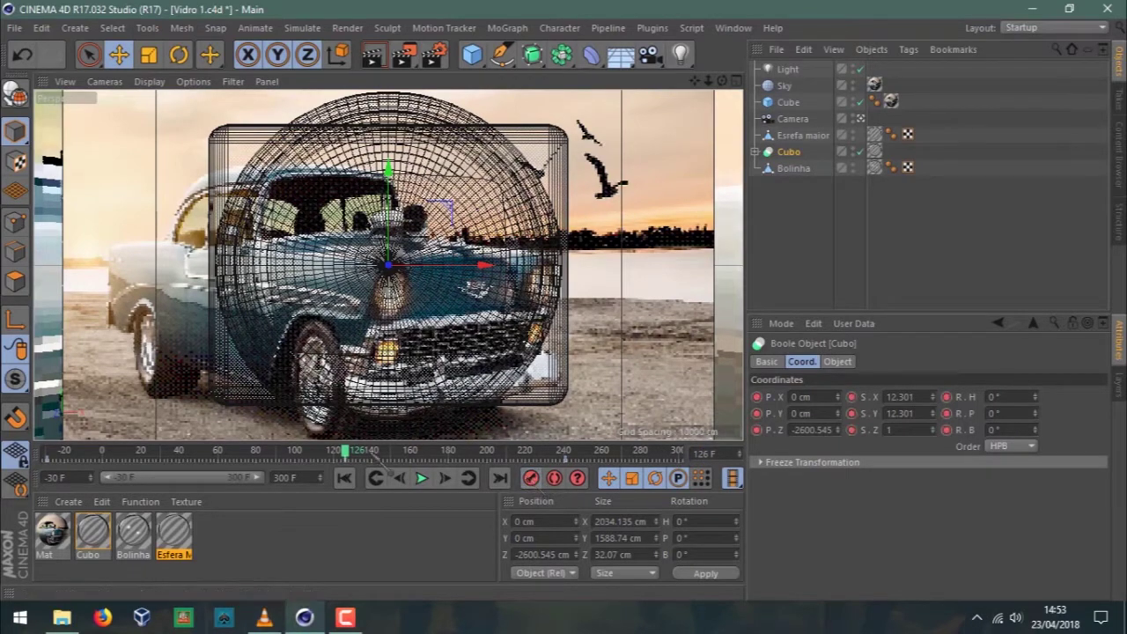
pyautogui.moveTo(345, 452)
pyautogui.mouseDown()
pyautogui.moveTo(191, 452)
pyautogui.moveTo(572, 450)
pyautogui.moveTo(346, 451)
pyautogui.mouseUp()
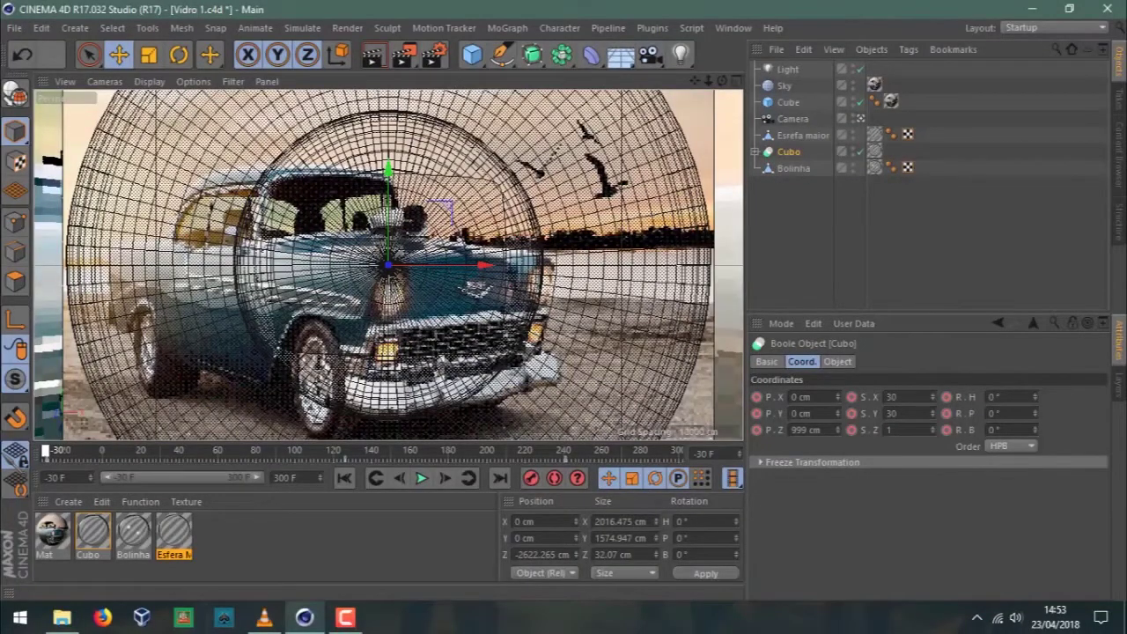
# Scrub to frame 236 and select the Esfera maior sphere
pyautogui.moveTo(49, 451); pyautogui.dragTo(566, 451)
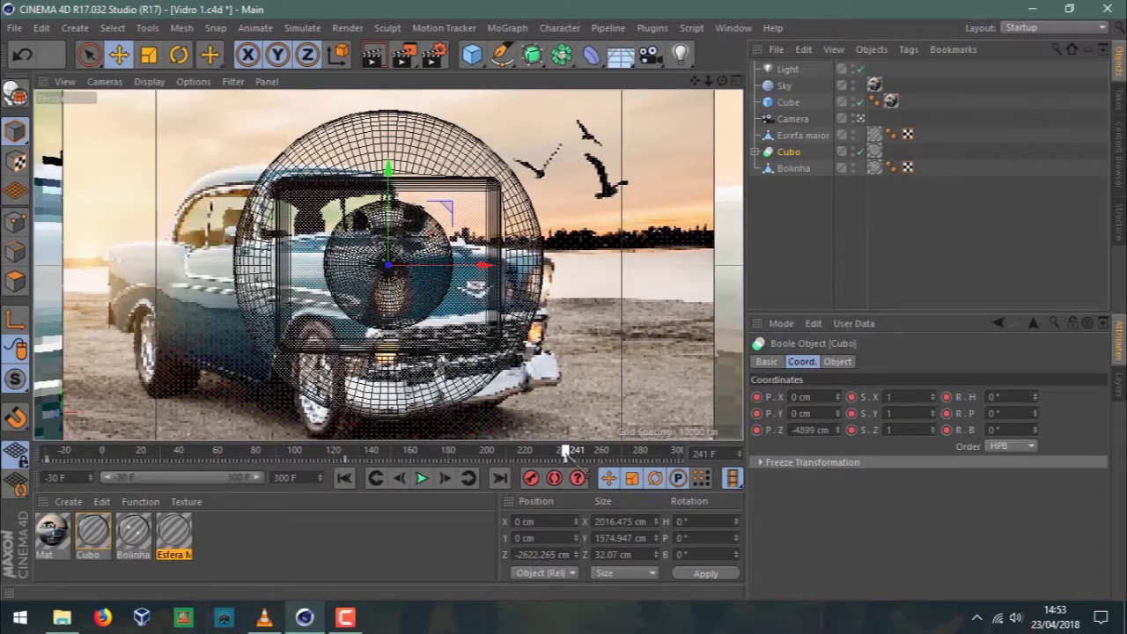
pyautogui.moveTo(566, 452); pyautogui.dragTo(556, 451)
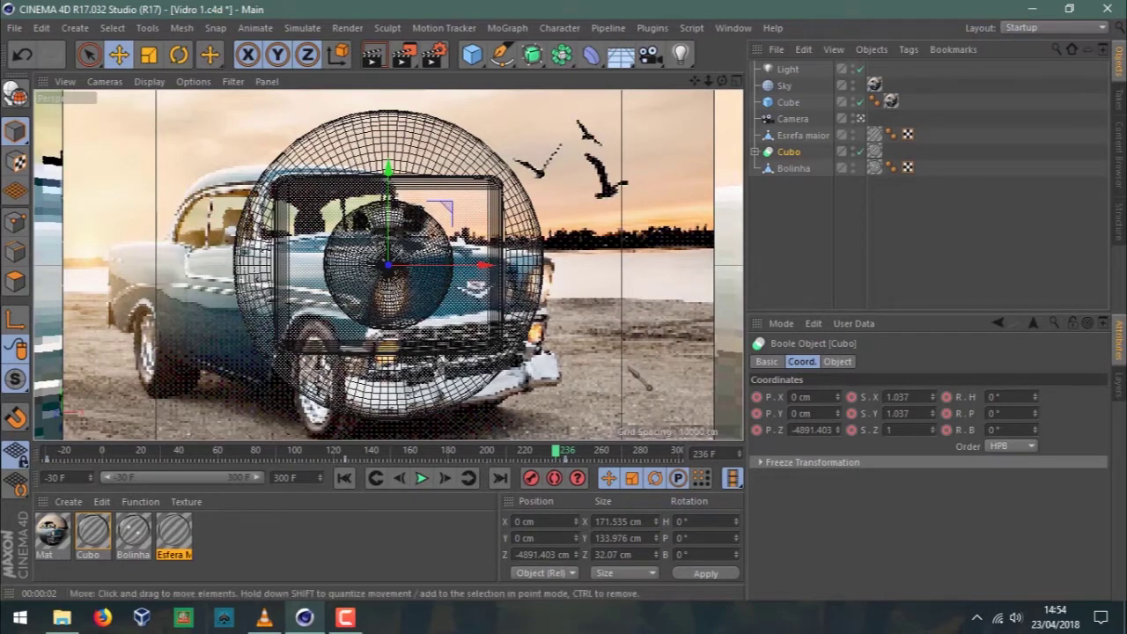
pyautogui.click(803, 137)
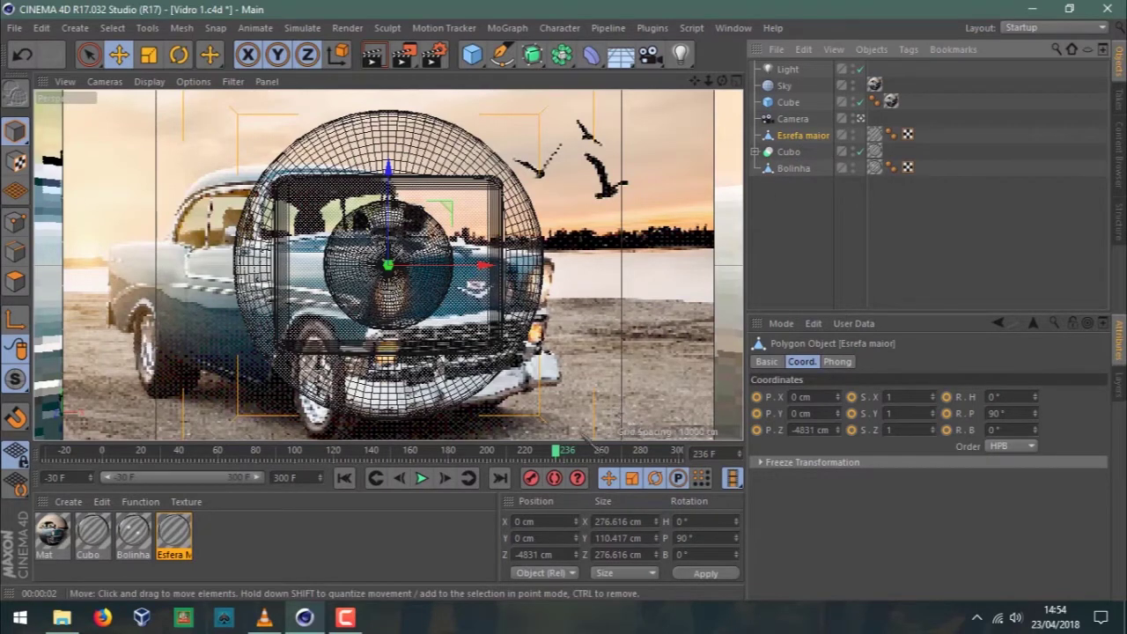
# Key Esfera maior at frame 241 (scale 1, Z -4831 cm), then return to frame -29
pyautogui.moveTo(556, 450); pyautogui.dragTo(568, 451)
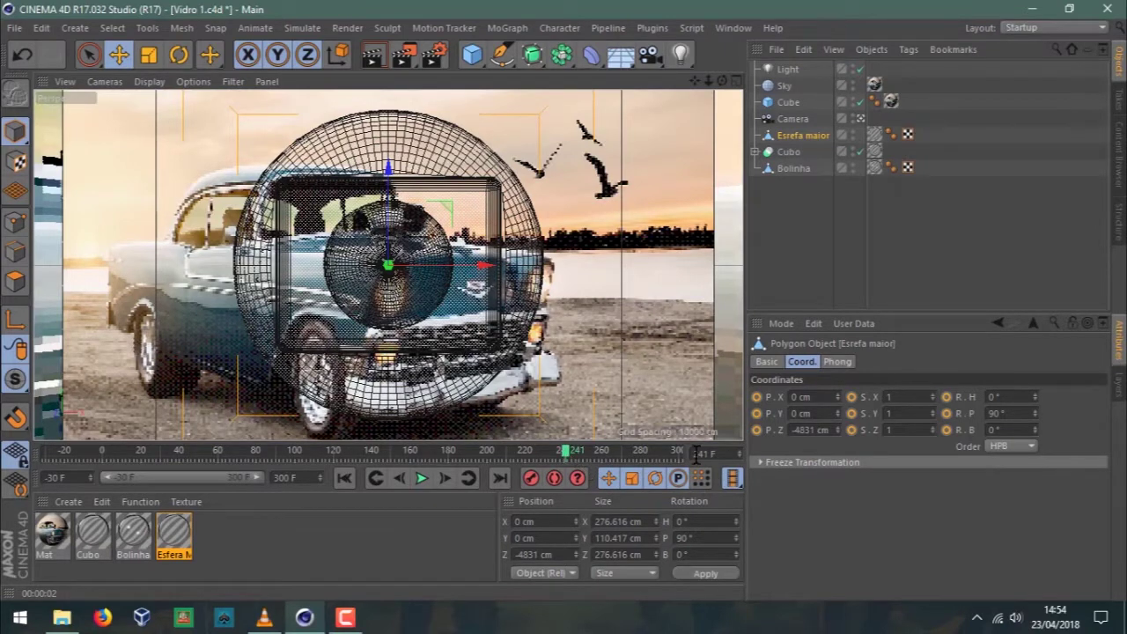
pyautogui.click(531, 478)
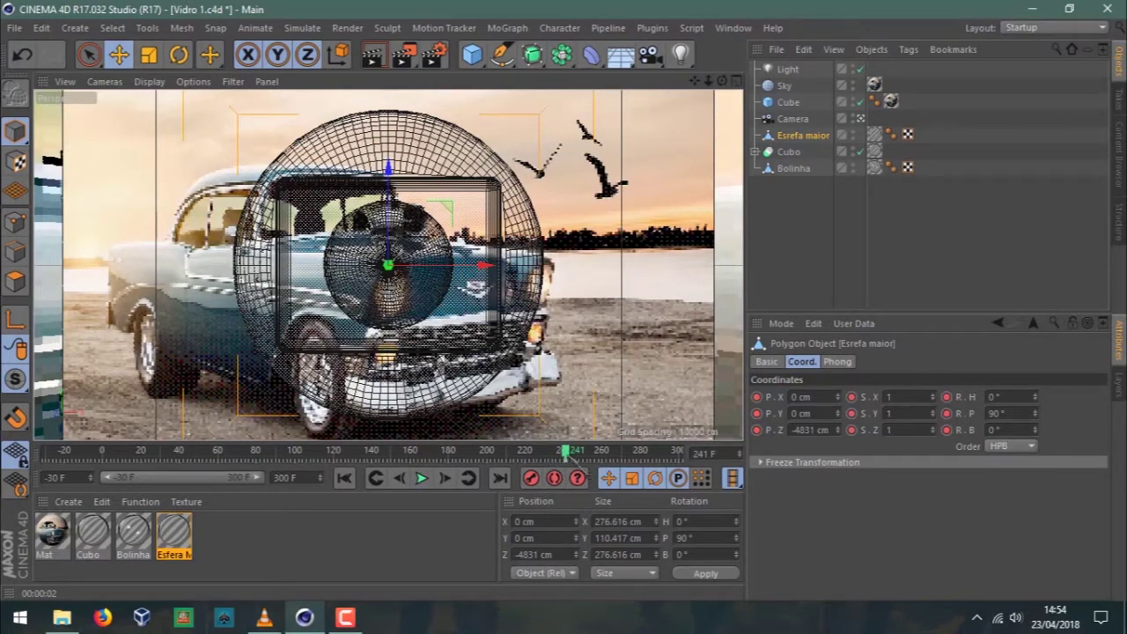
pyautogui.moveTo(565, 454); pyautogui.dragTo(48, 452)
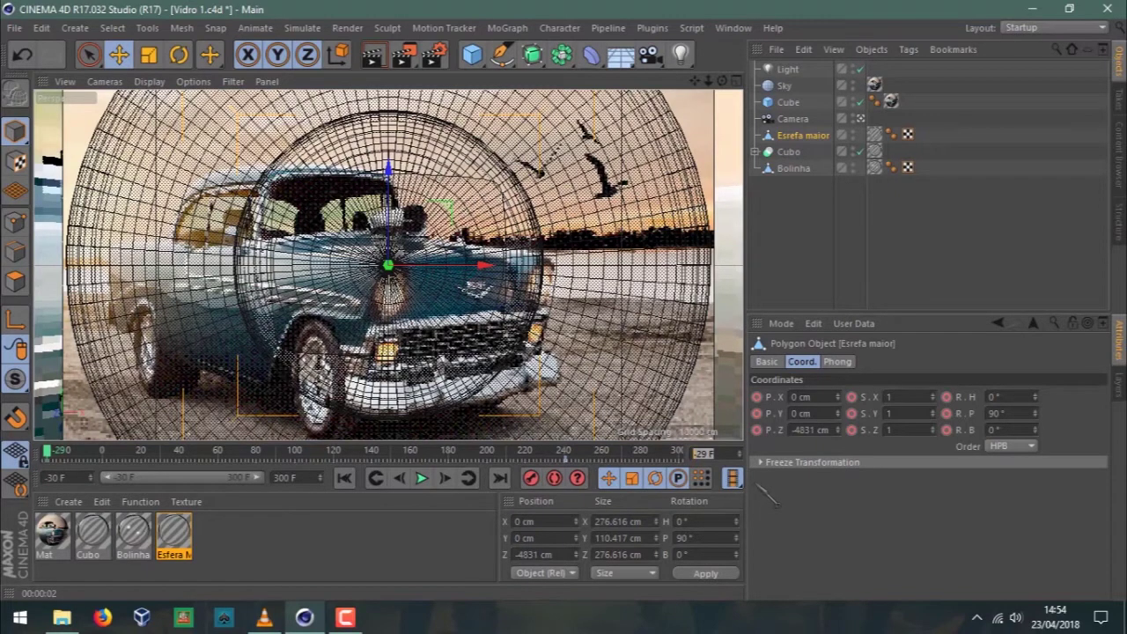
# Give Esfera maior a scale of 30, 0.5, 30 and a Z position of 999 cm
pyautogui.click(910, 397)
pyautogui.write('30')
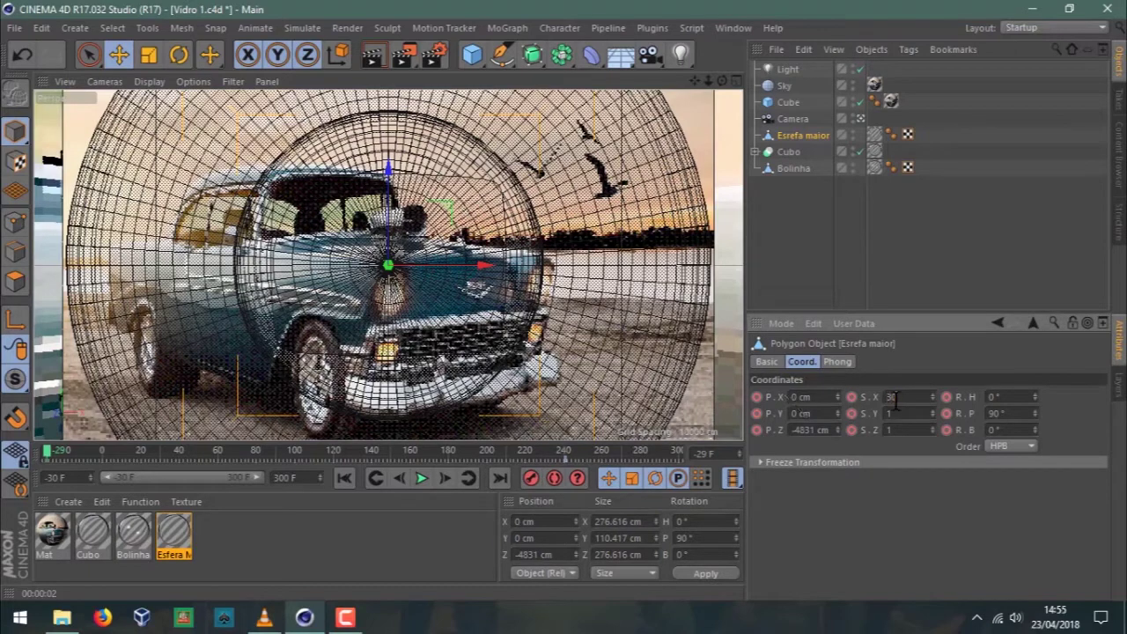
pyautogui.press('Tab')
pyautogui.write('0.5')
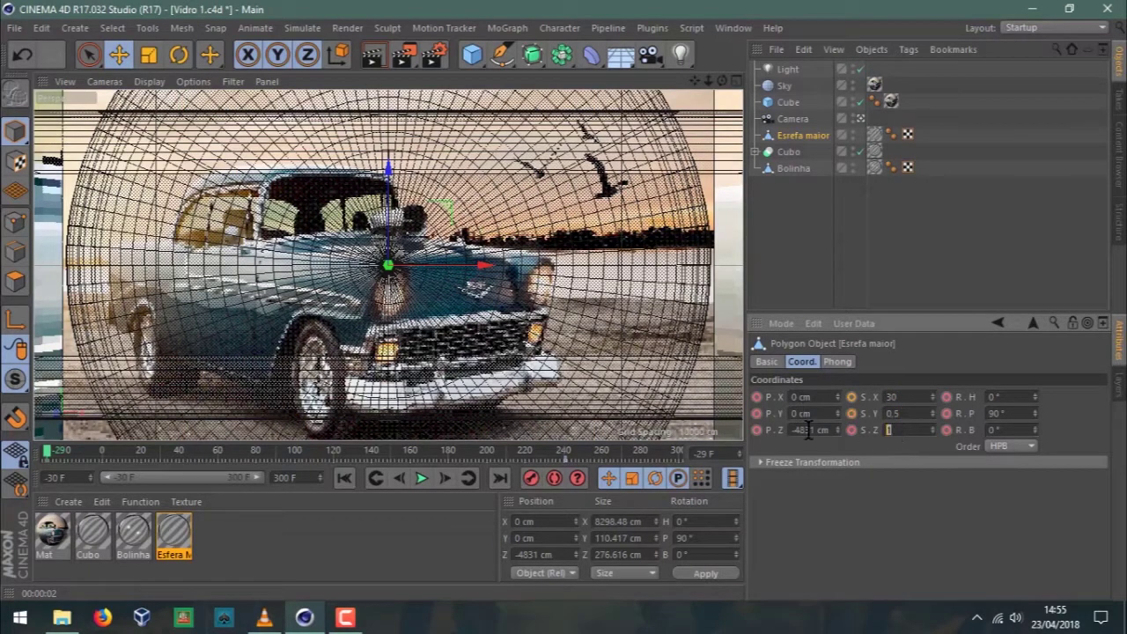
pyautogui.press('Tab')
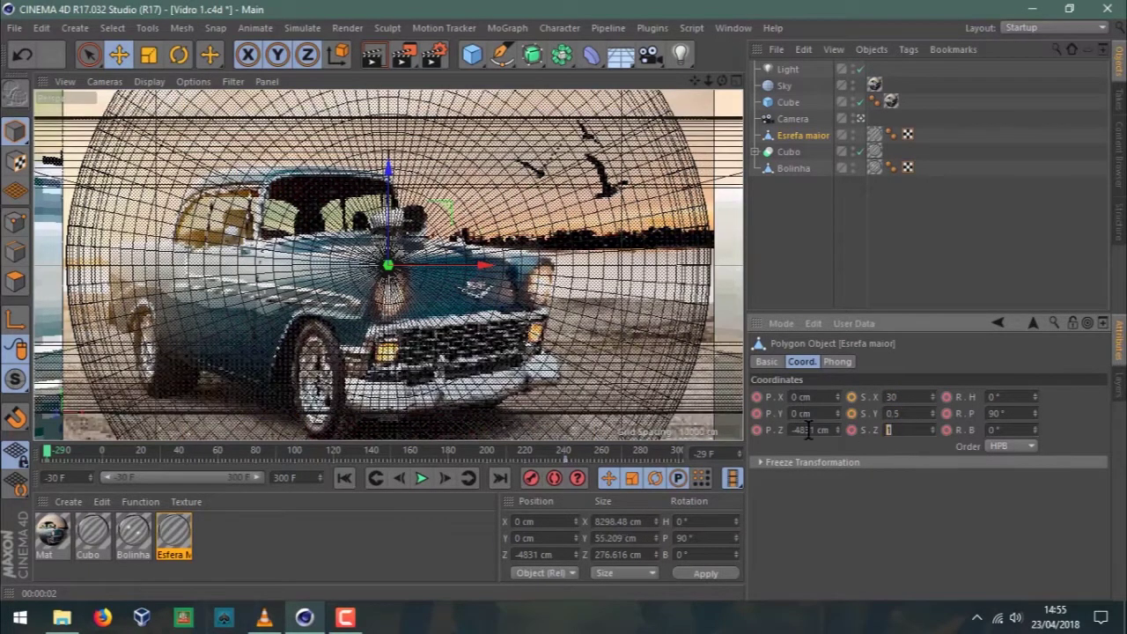
pyautogui.write('30')
pyautogui.press('Return')
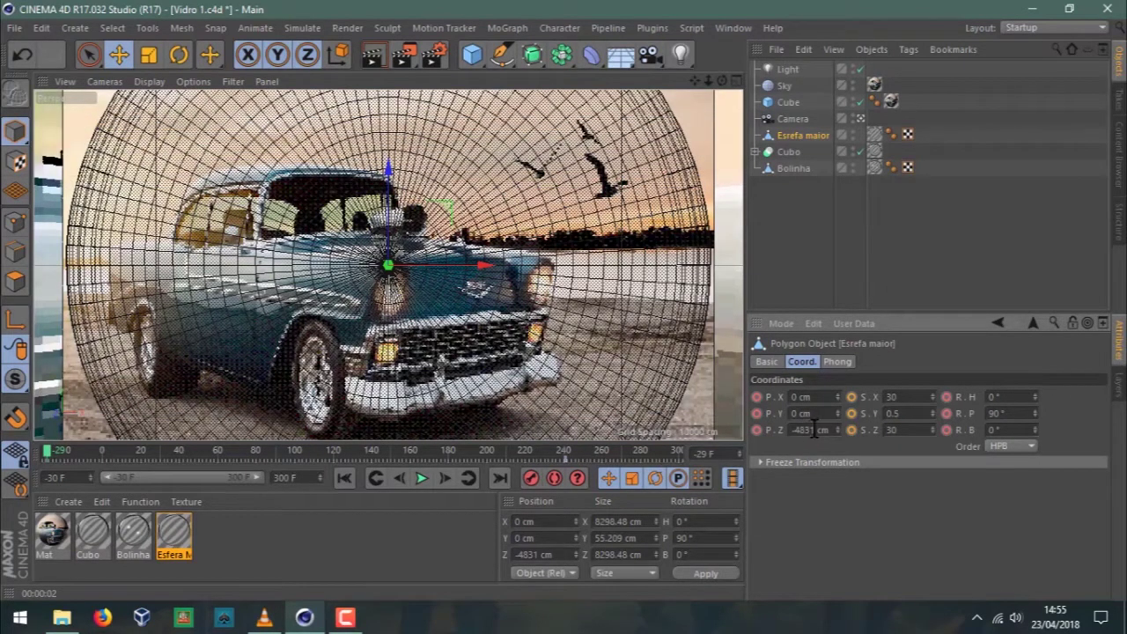
pyautogui.moveTo(814, 428); pyautogui.dragTo(768, 427)
pyautogui.write('999')
pyautogui.press('Return')
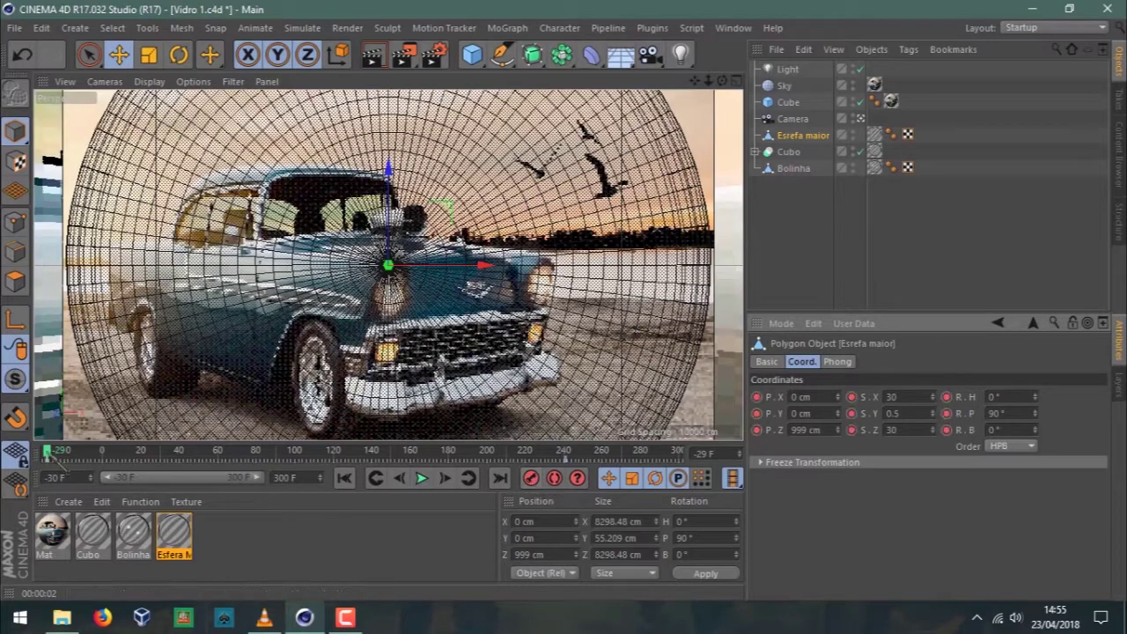
# Scrub the timeline back and forth to about frame 193, previewing Esfera maior growing in from flat
pyautogui.moveTo(46, 450)
pyautogui.mouseDown()
pyautogui.moveTo(286, 476)
pyautogui.moveTo(563, 456)
pyautogui.moveTo(405, 451)
pyautogui.mouseUp()
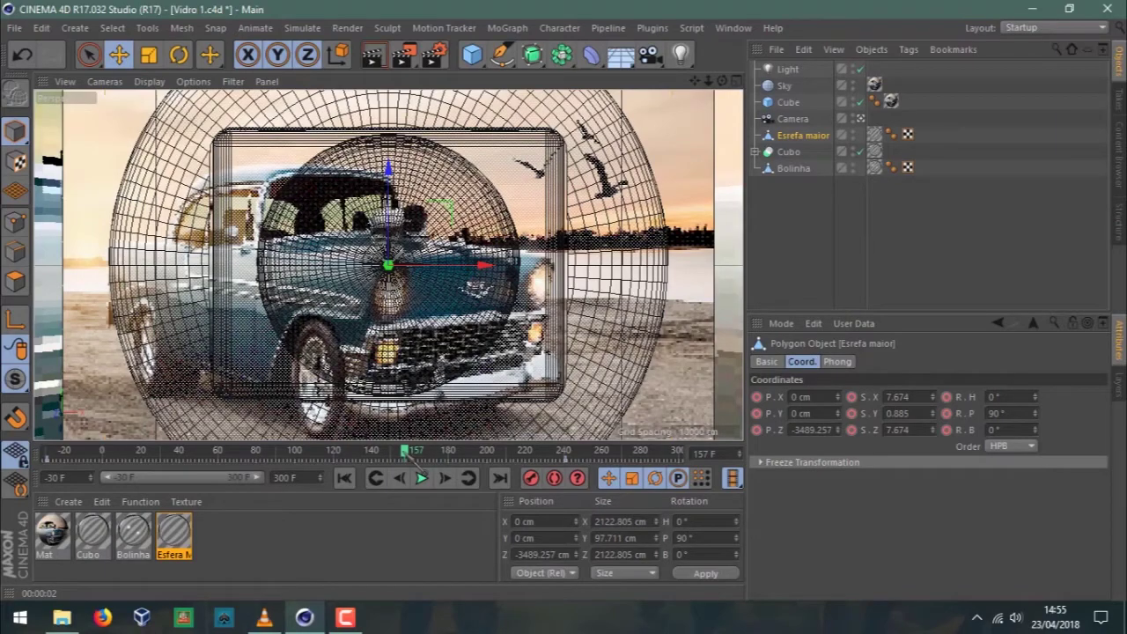
pyautogui.moveTo(405, 450)
pyautogui.mouseDown()
pyautogui.moveTo(239, 451)
pyautogui.moveTo(251, 450)
pyautogui.mouseUp()
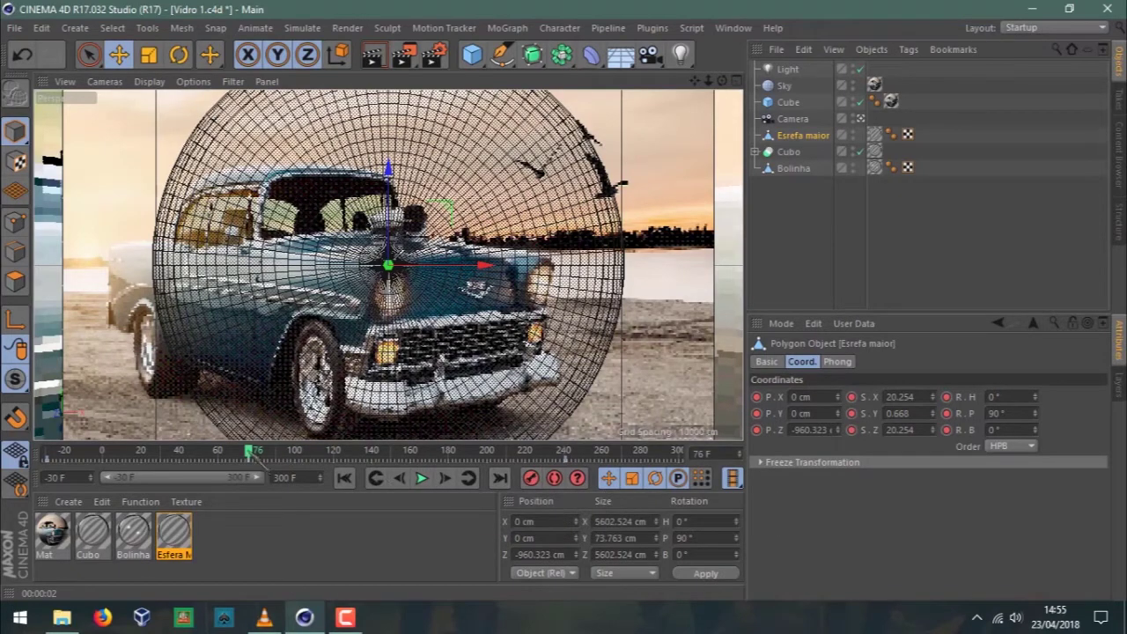
pyautogui.moveTo(250, 453)
pyautogui.mouseDown()
pyautogui.moveTo(417, 451)
pyautogui.moveTo(414, 476)
pyautogui.mouseUp()
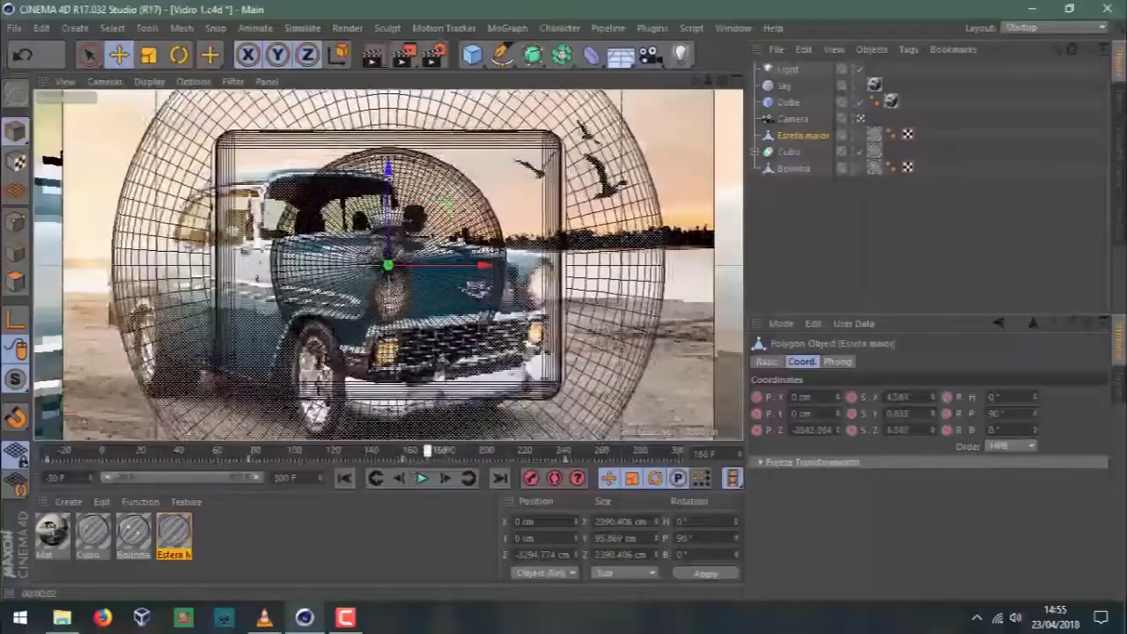
pyautogui.moveTo(360, 451); pyautogui.dragTo(490, 459)
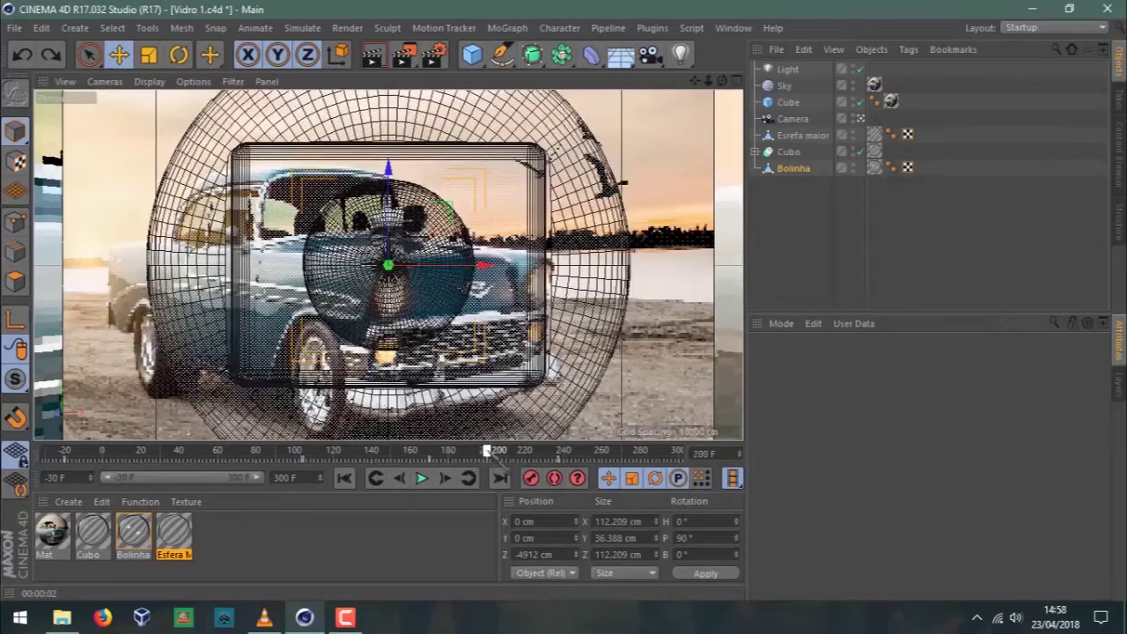
# Record a keyframe for Bolinha and select its key at frame 205 on the timeline
pyautogui.click(531, 477)
pyautogui.moveTo(487, 454)
pyautogui.mouseDown()
pyautogui.moveTo(361, 453)
pyautogui.moveTo(564, 453)
pyautogui.moveTo(467, 451)
pyautogui.mouseUp()
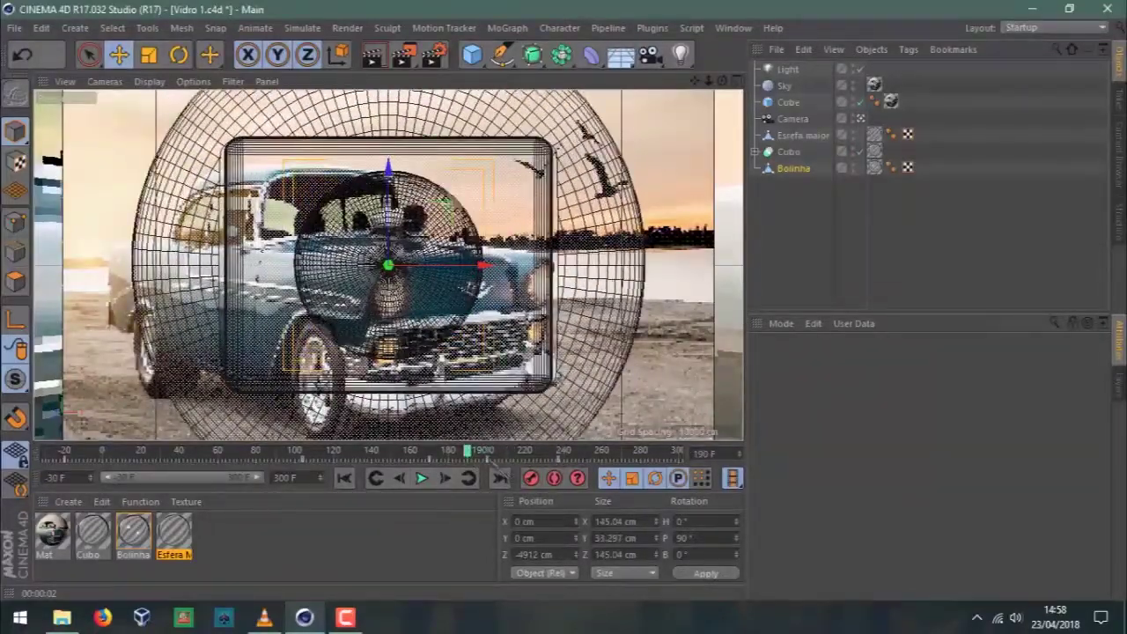
pyautogui.click(496, 457)
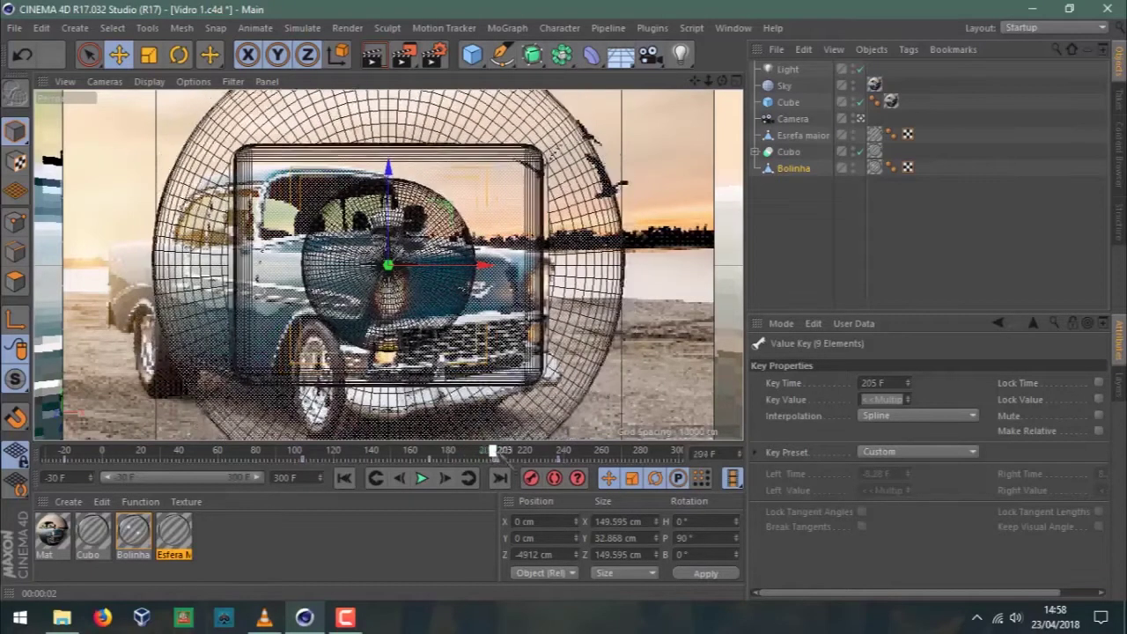
pyautogui.moveTo(487, 454)
pyautogui.mouseDown()
pyautogui.moveTo(581, 453)
pyautogui.moveTo(398, 450)
pyautogui.moveTo(574, 452)
pyautogui.moveTo(443, 451)
pyautogui.moveTo(553, 452)
pyautogui.moveTo(495, 451)
pyautogui.mouseUp()
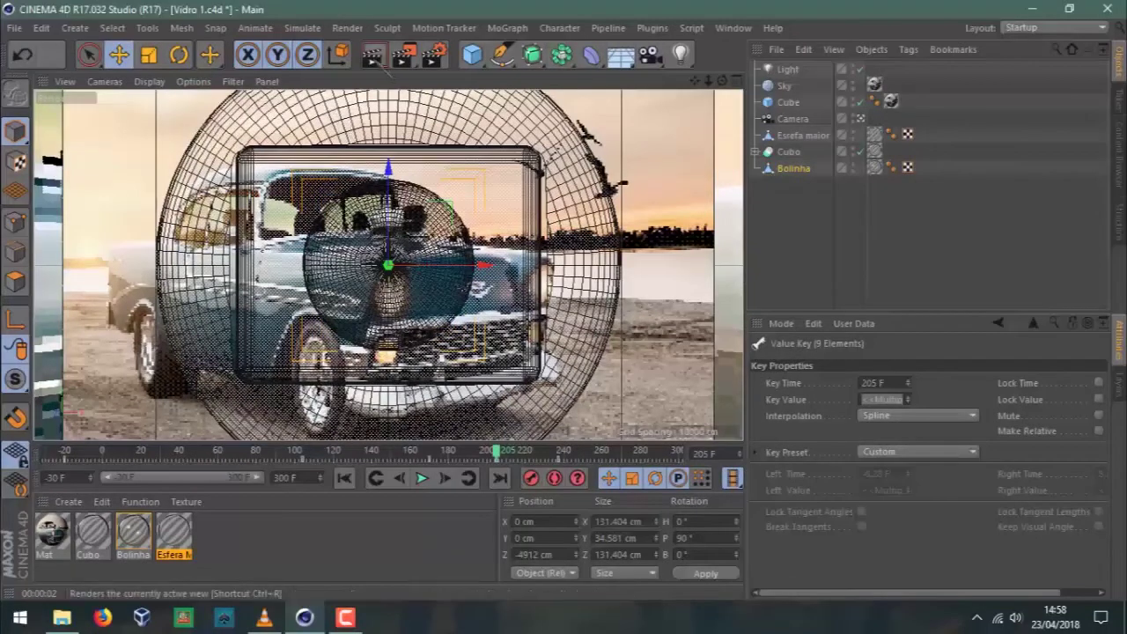
pyautogui.click(371, 55)
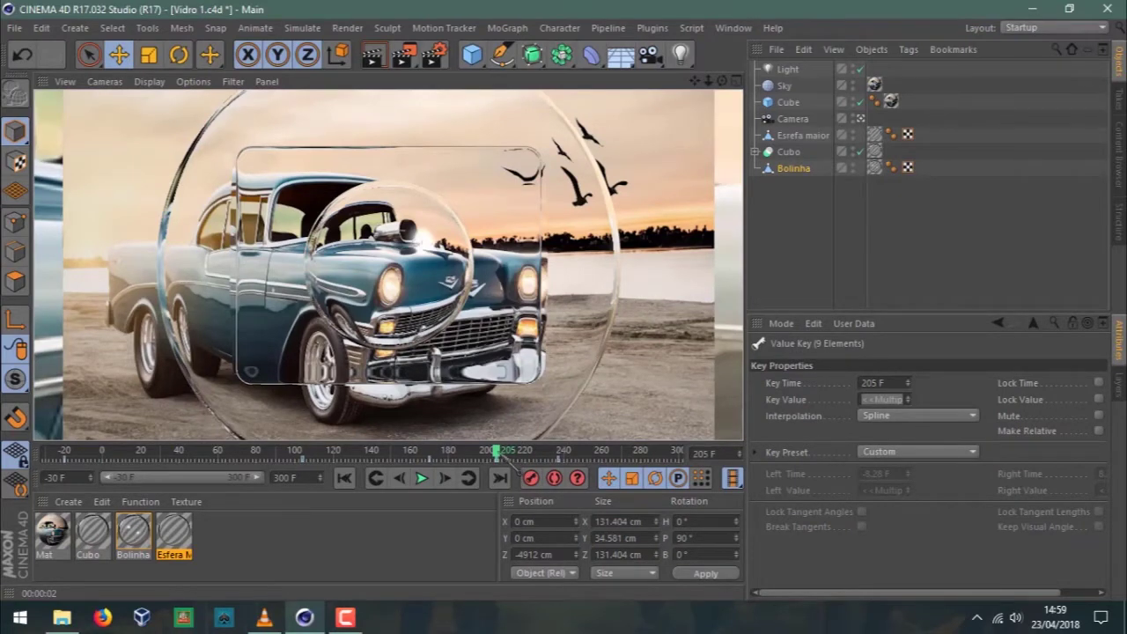
pyautogui.moveTo(506, 456); pyautogui.dragTo(555, 453)
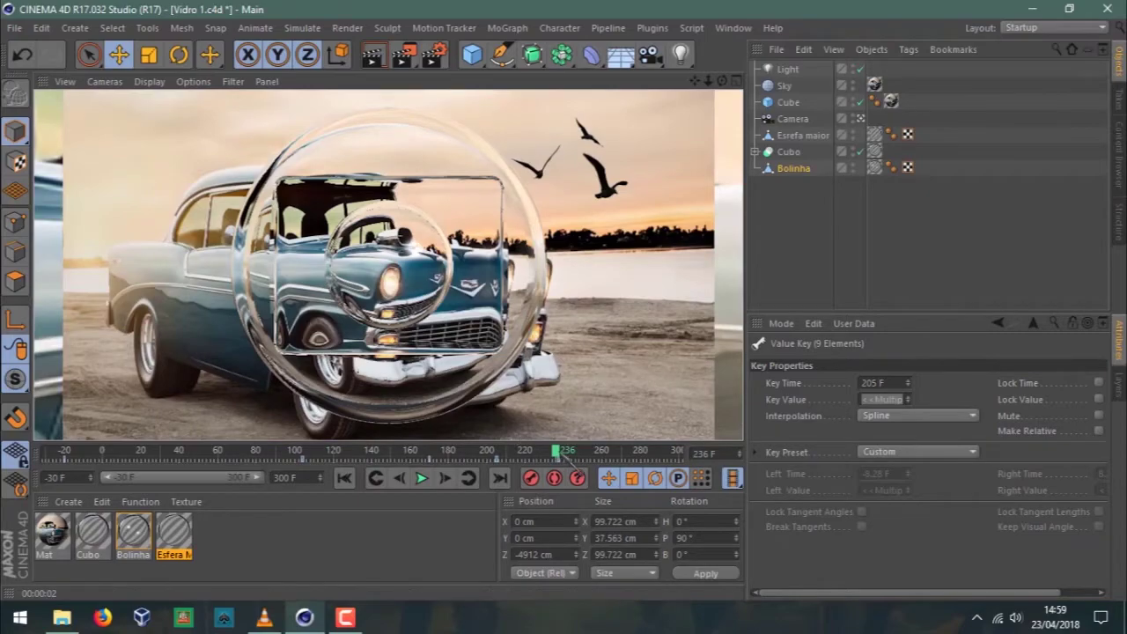
pyautogui.moveTo(564, 455)
pyautogui.mouseDown()
pyautogui.moveTo(56, 451)
pyautogui.moveTo(601, 451)
pyautogui.mouseUp()
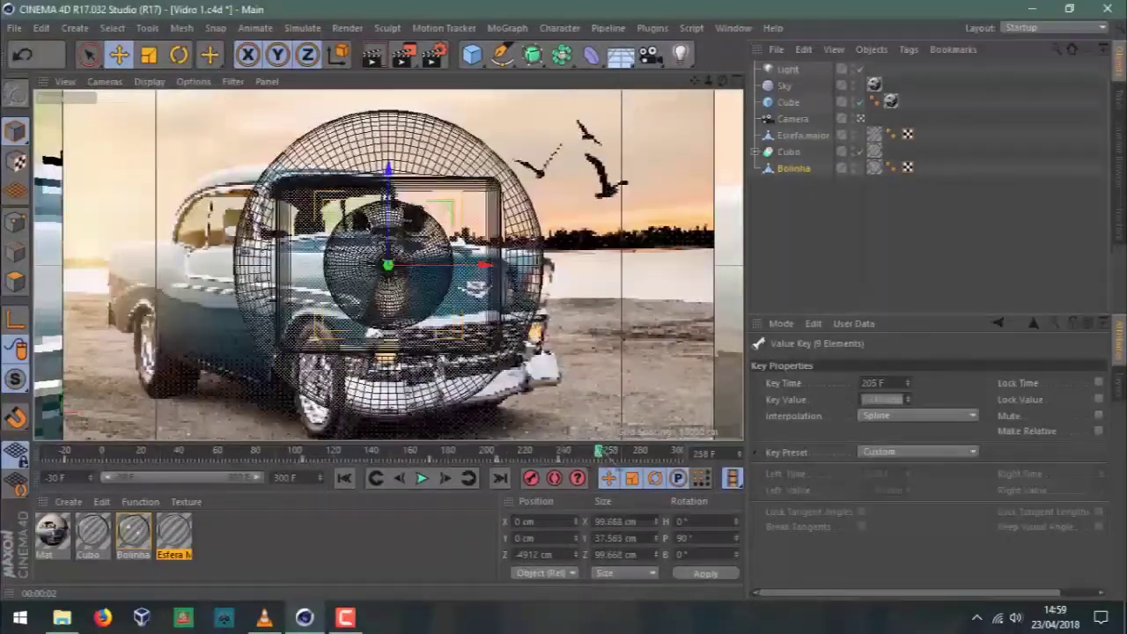
pyautogui.click(435, 56)
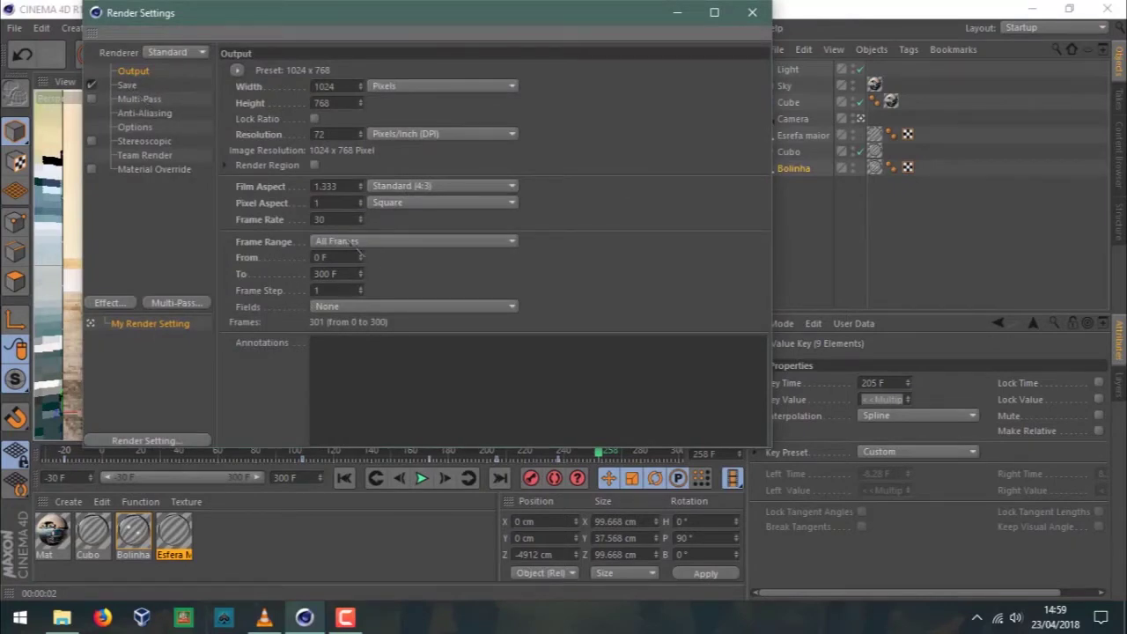
pyautogui.doubleClick(319, 257)
pyautogui.doubleClick(341, 274)
pyautogui.press('Return')
pyautogui.click(128, 85)
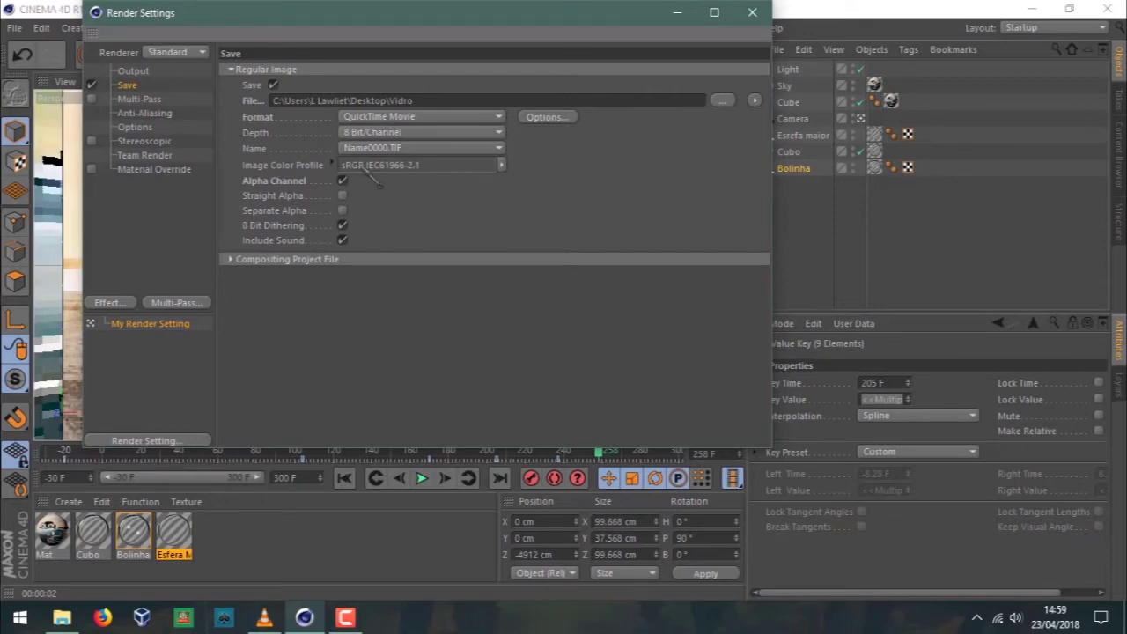
pyautogui.click(753, 12)
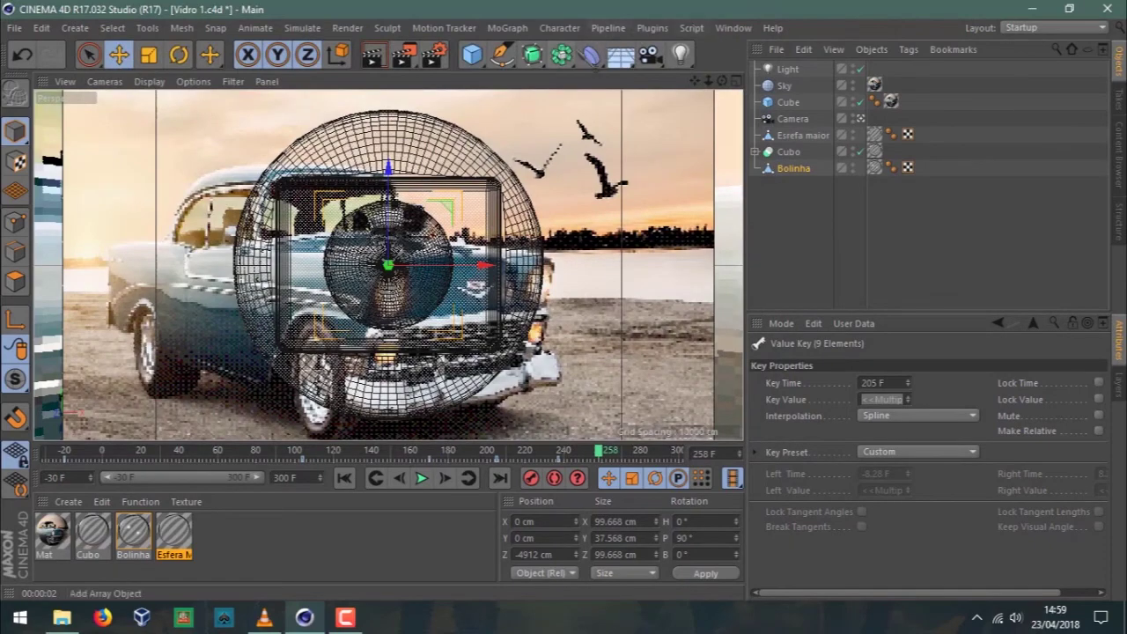